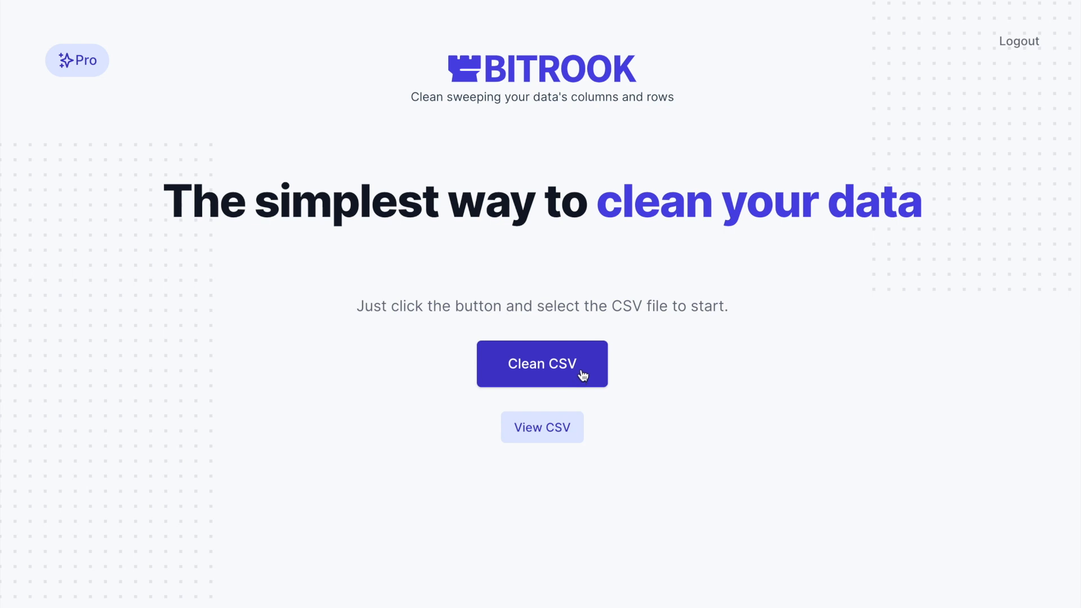
- Open sales_dirty_500k_full.csv for viewing only and examine its sample rows across all columns
click(549, 429)
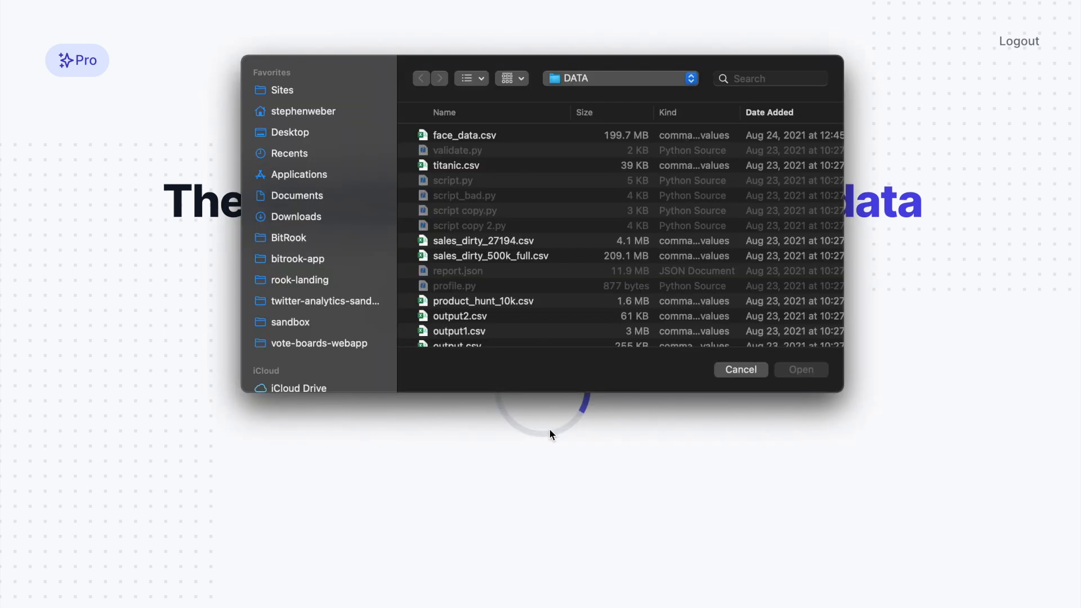
click(485, 256)
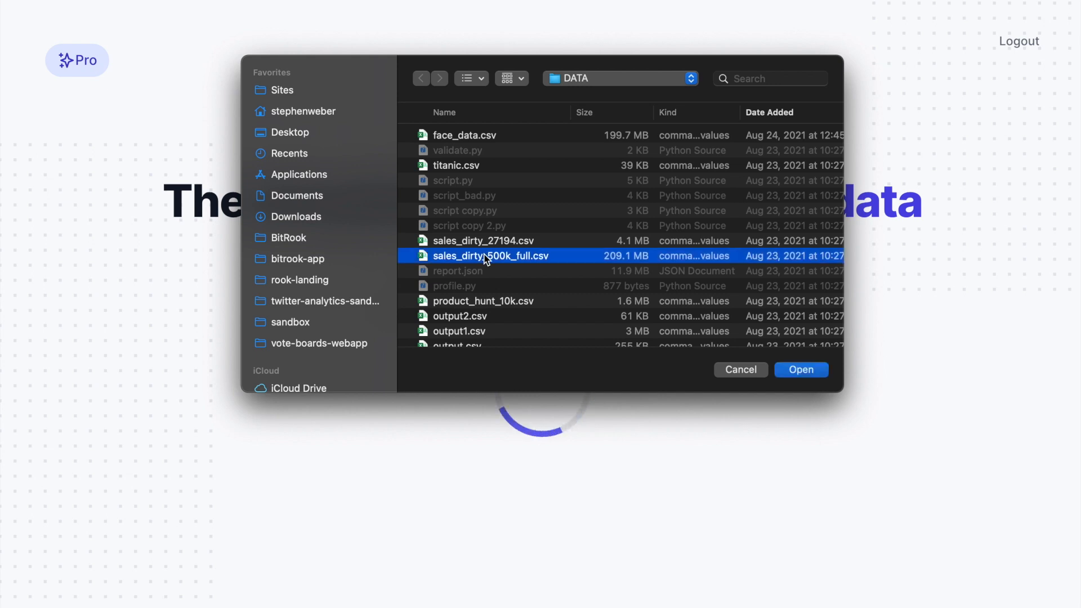
double_click(560, 254)
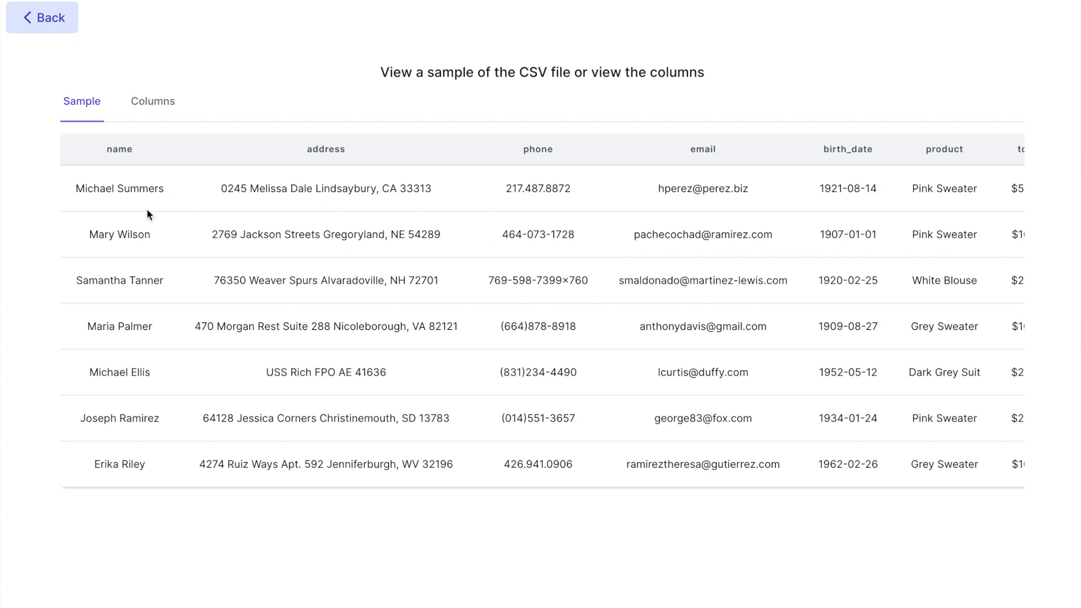
scroll(85, 211, right, 10)
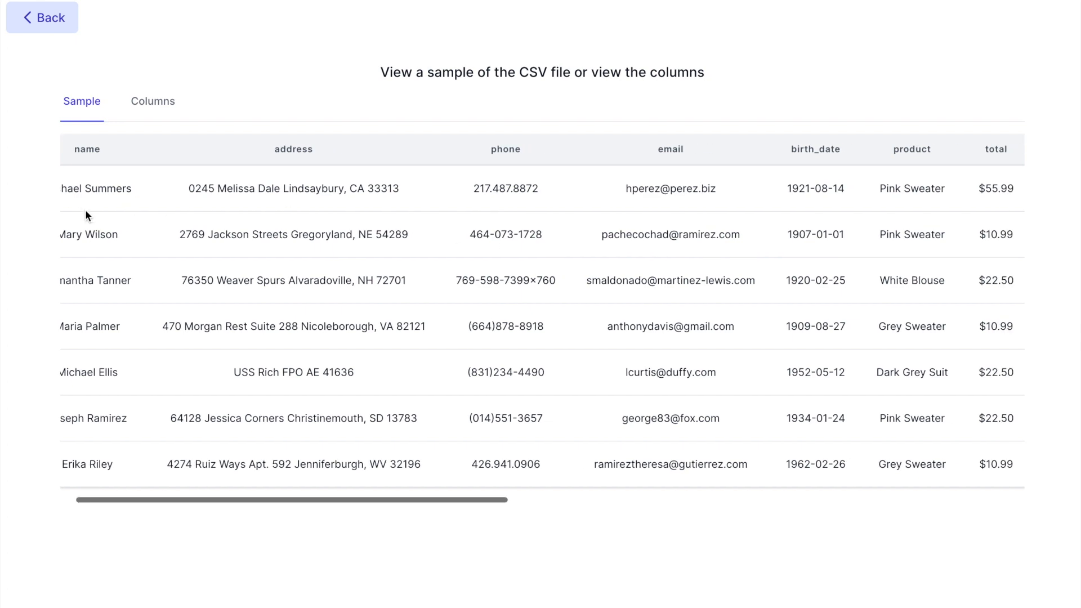
scroll(85, 211, right, 5)
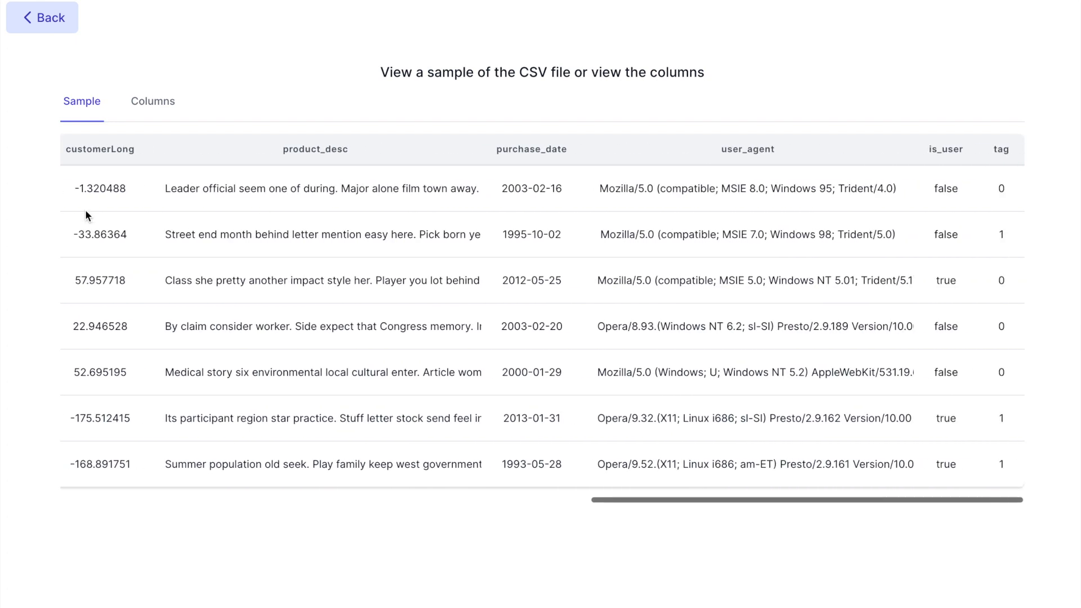
- Examine the file's column list with data types, kinds and PII tags, and return to the start page
click(152, 101)
scroll(116, 178, down, 2)
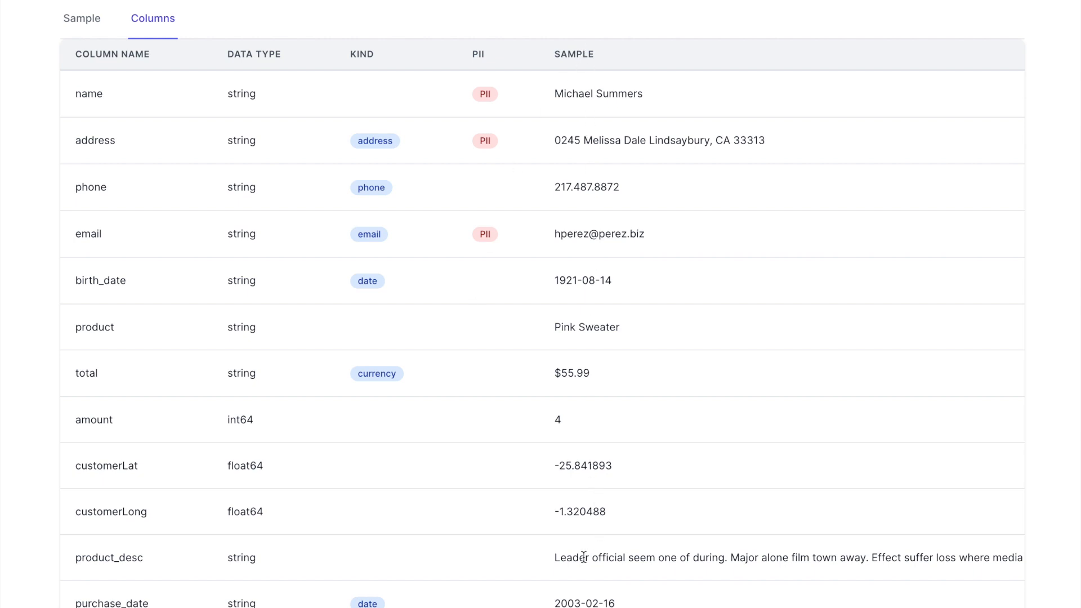
scroll(584, 557, down, 3)
scroll(583, 558, up, 4)
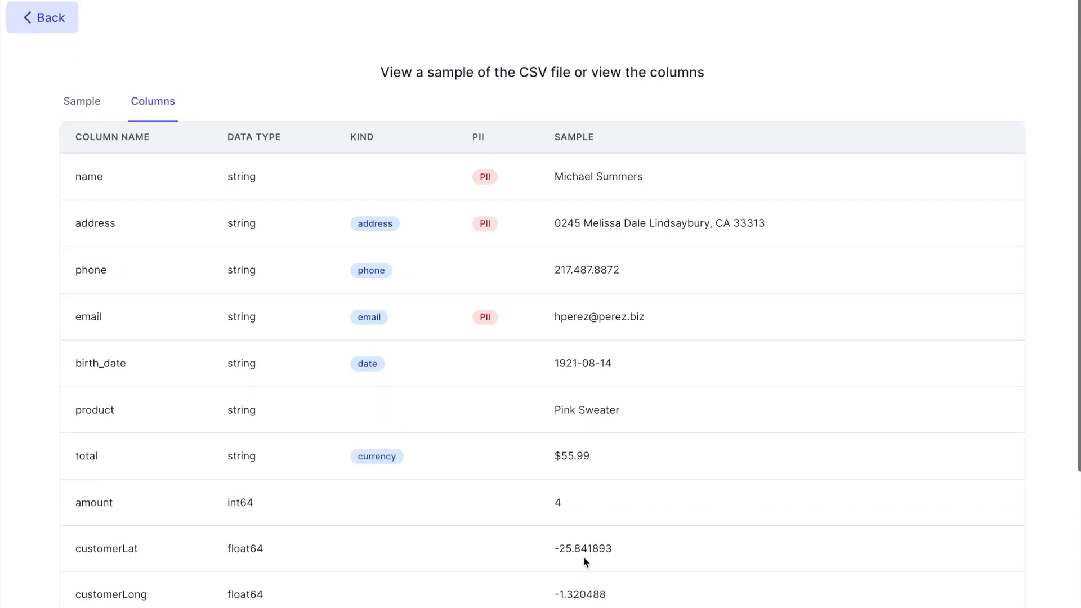
click(35, 22)
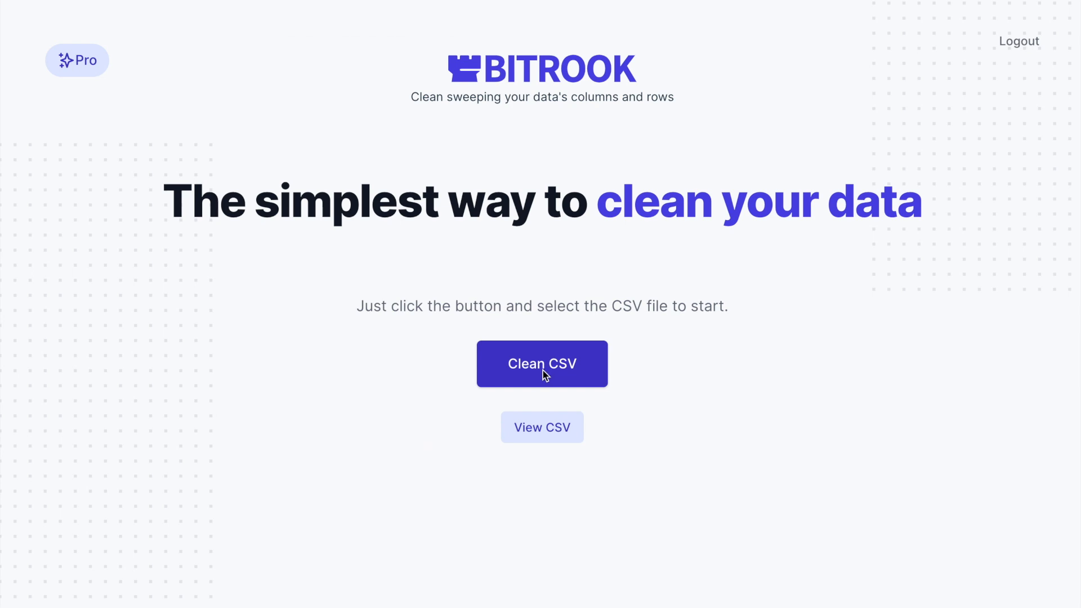
- Load sales_dirty_27194.csv into the CSV cleaning workflow
click(542, 370)
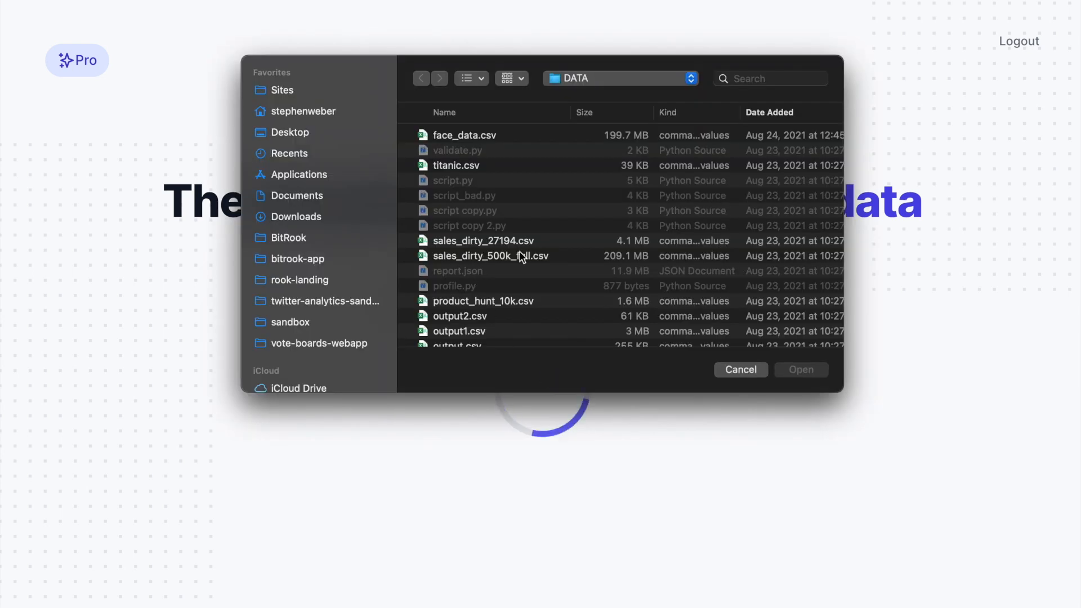
click(510, 241)
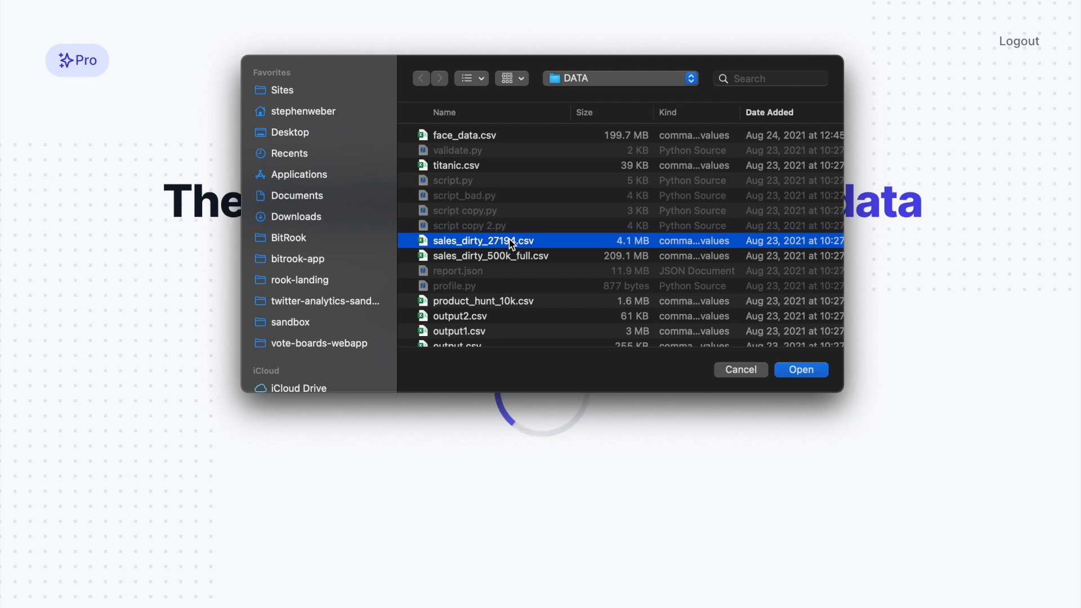
double_click(511, 241)
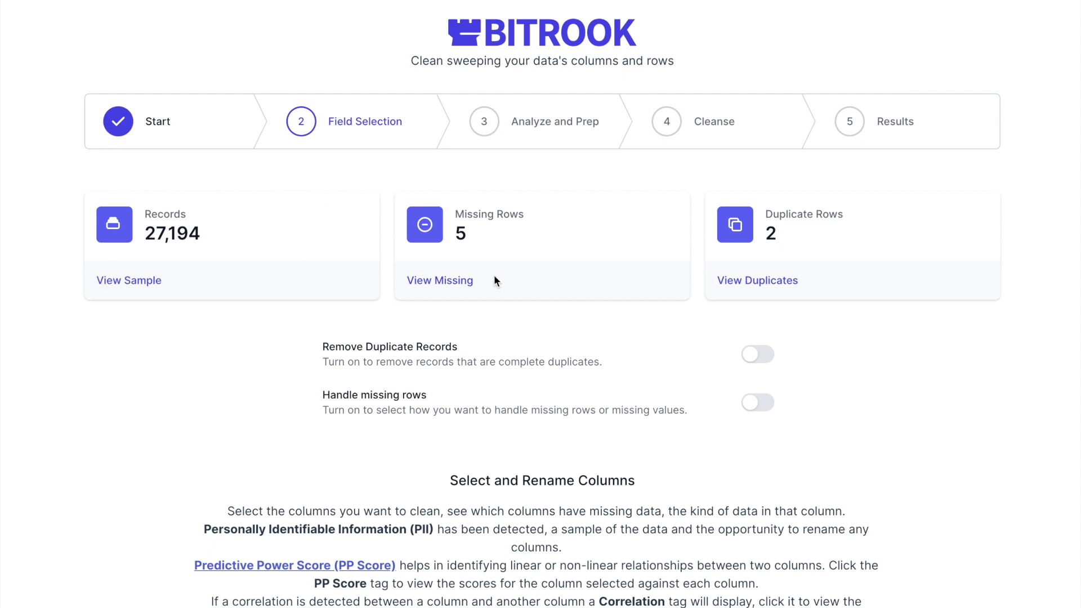
- Review the missing-row statistics for each column and the duplicate rows in the data set
click(428, 281)
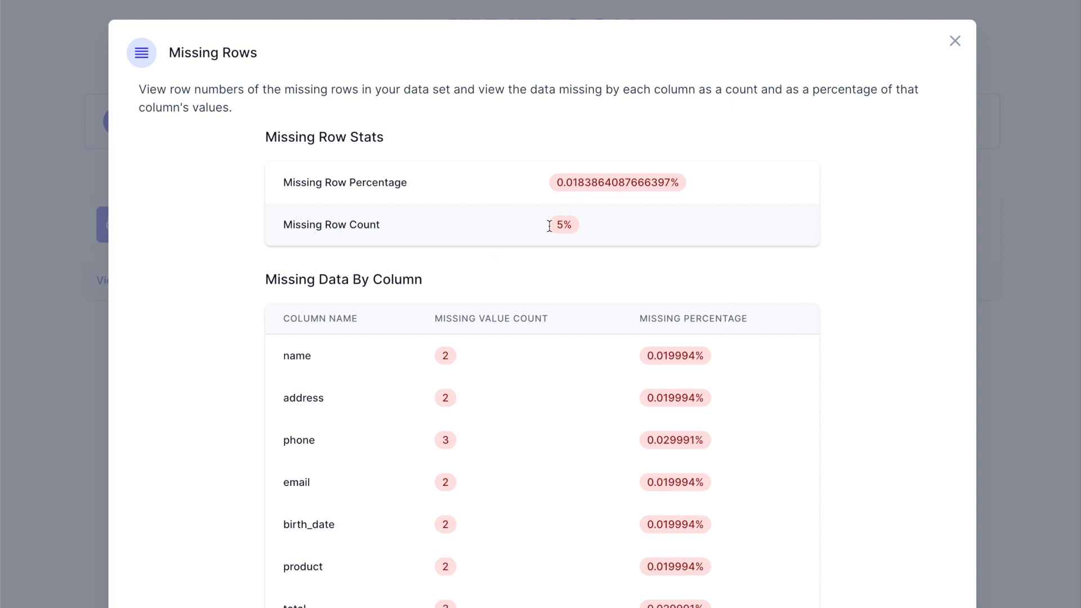
scroll(435, 355, down, 3)
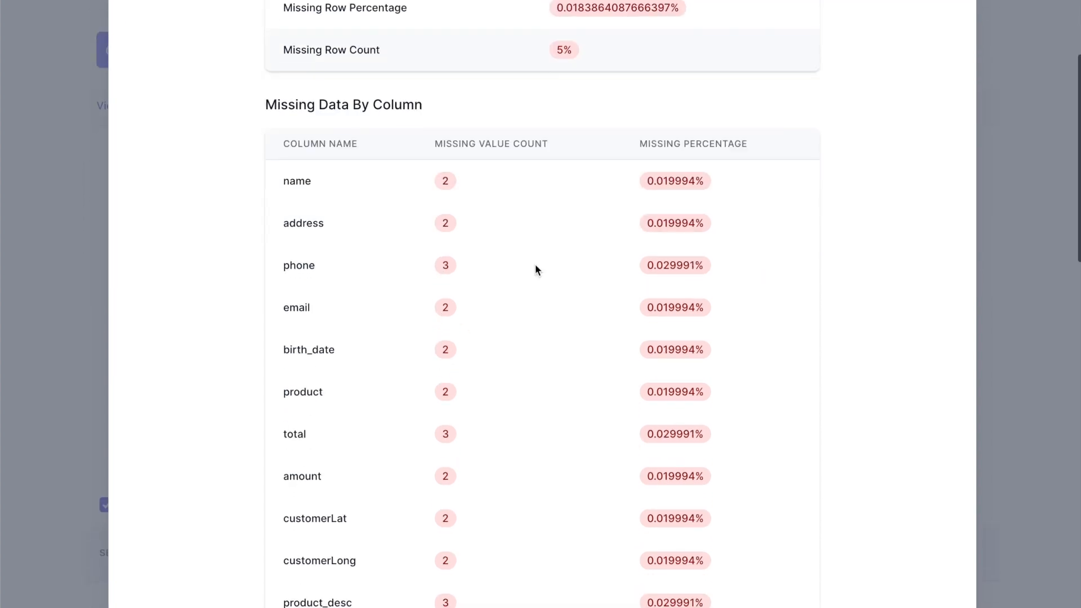
scroll(465, 386, down, 5)
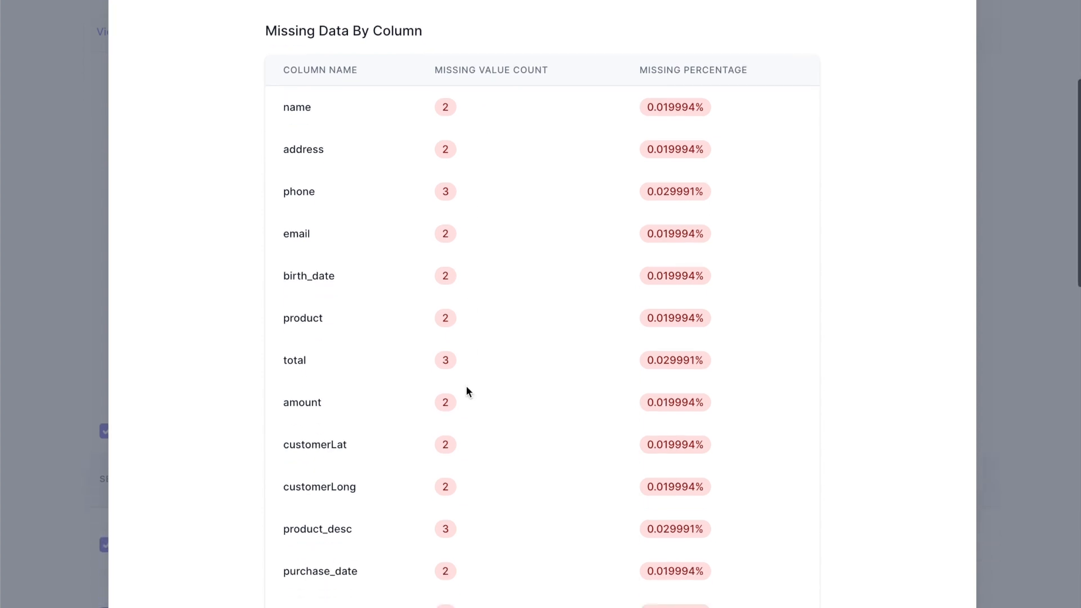
scroll(465, 385, up, 8)
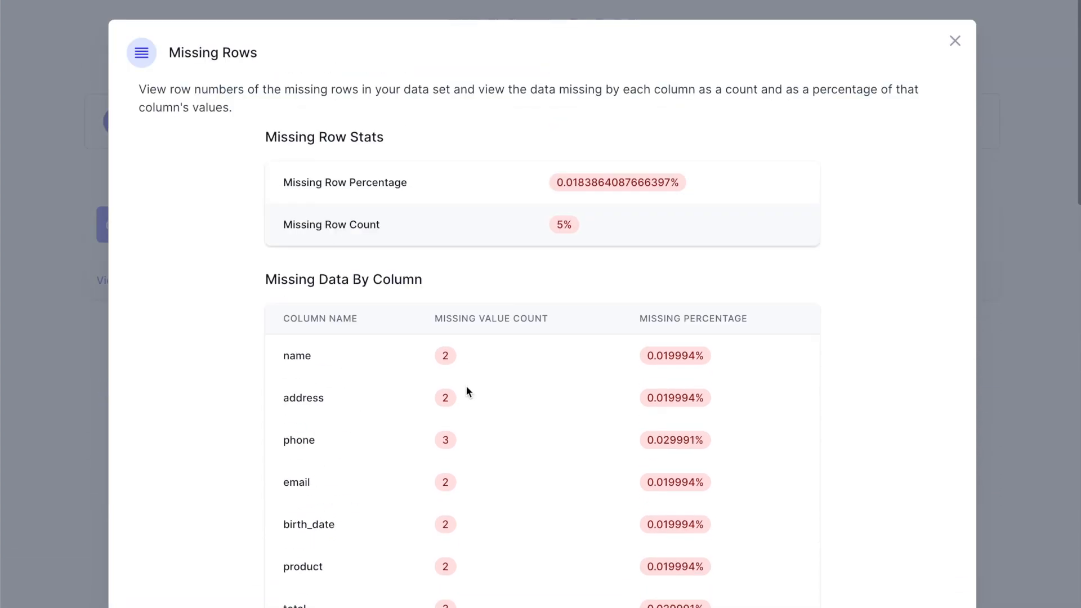
click(954, 42)
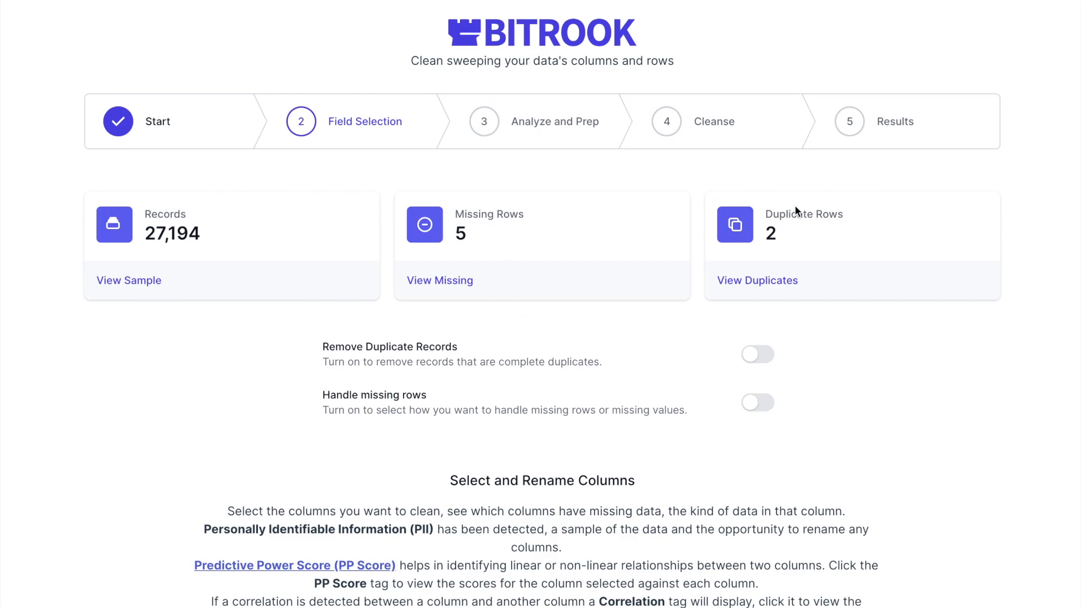
click(776, 280)
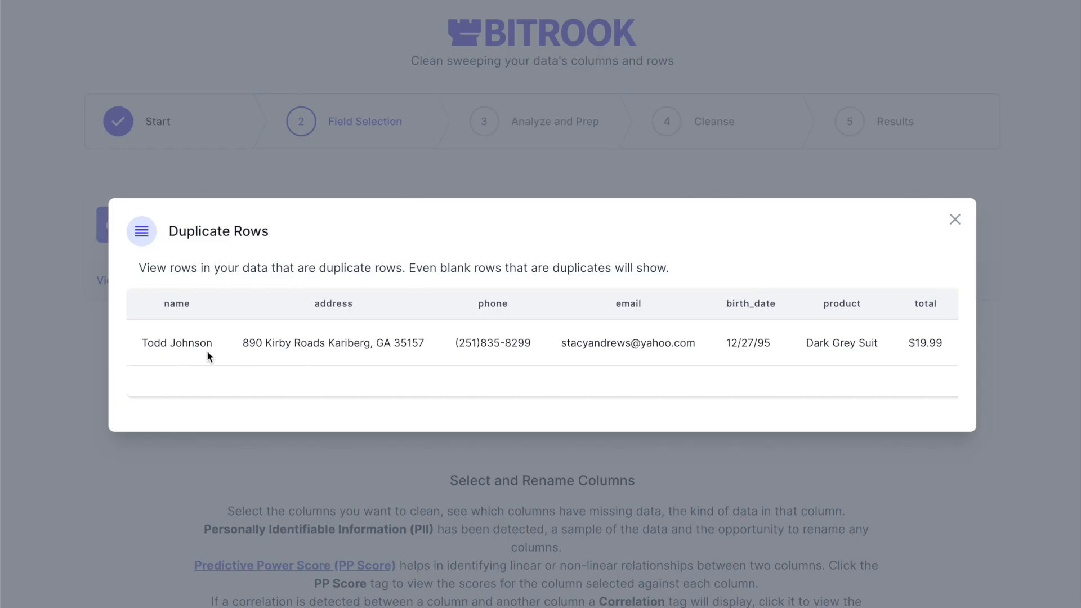
click(954, 220)
- Try the Remove Duplicate Records and Handle missing rows options, switching each one back off
scroll(541, 382, down, 3)
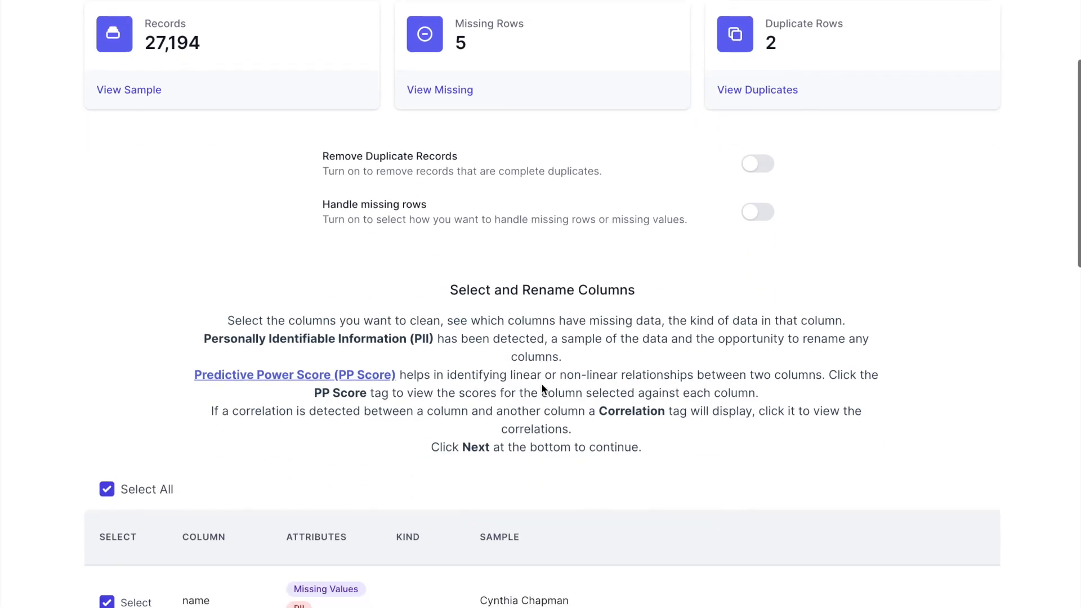
click(757, 175)
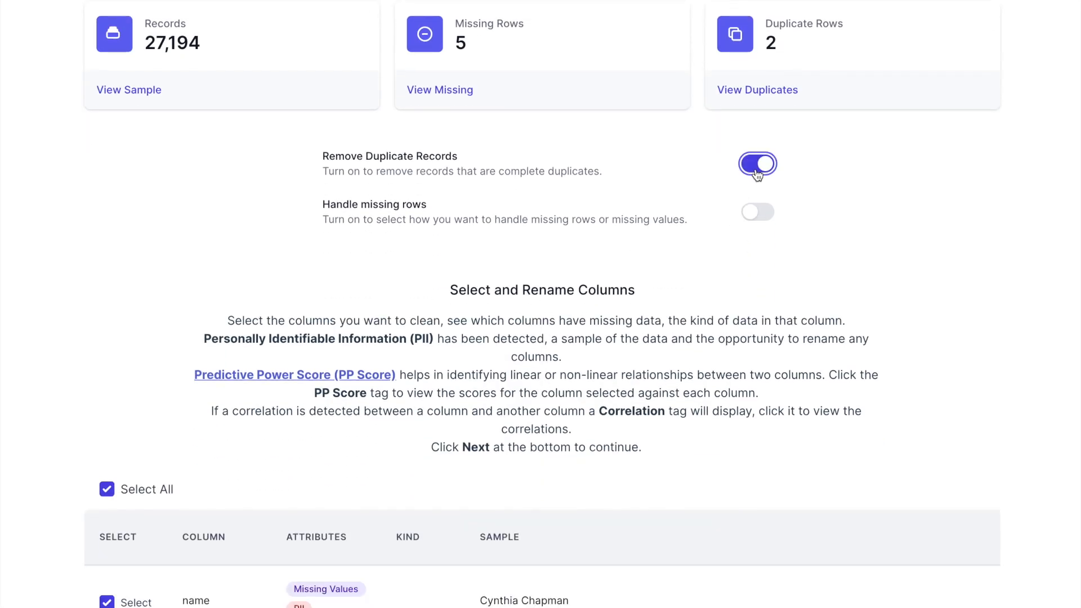
click(757, 175)
click(753, 218)
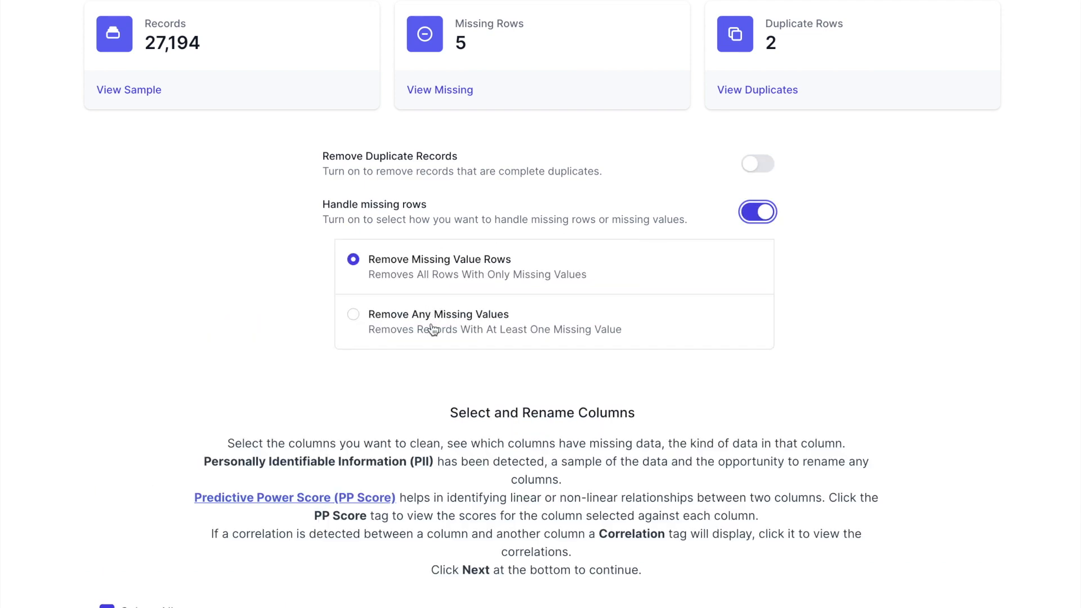
click(758, 212)
- Exclude the user_agent column from cleaning and continue to the Analyze and Prep stage
scroll(861, 268, down, 8)
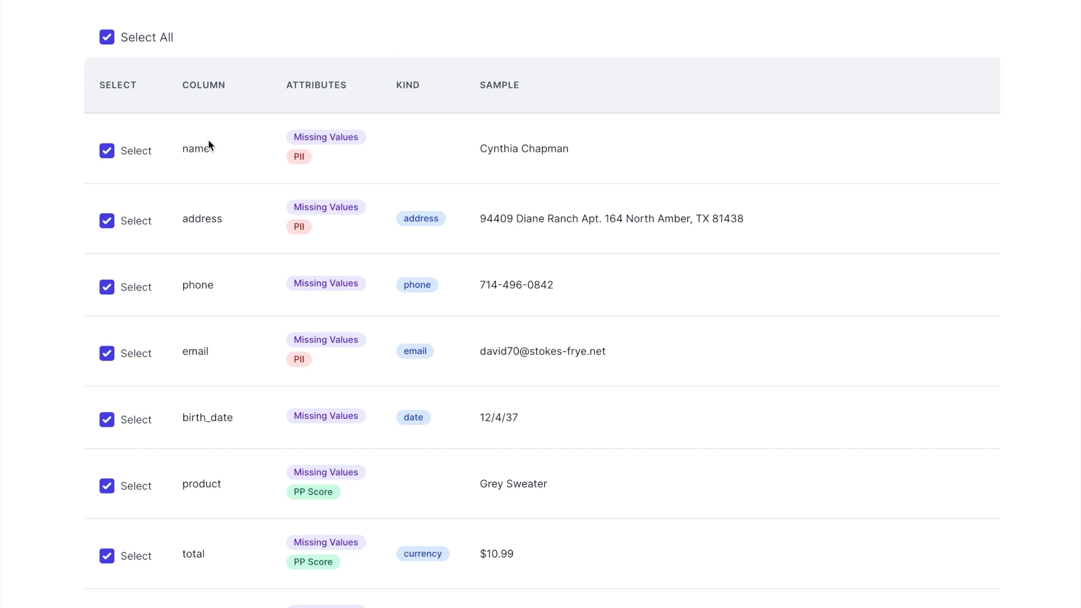
scroll(224, 107, down, 10)
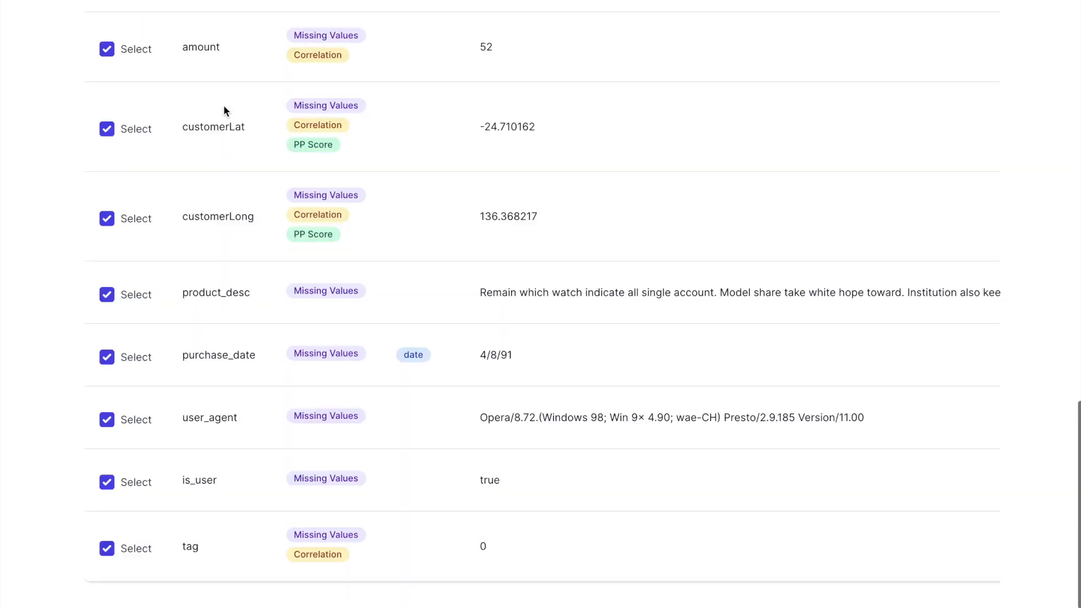
click(107, 413)
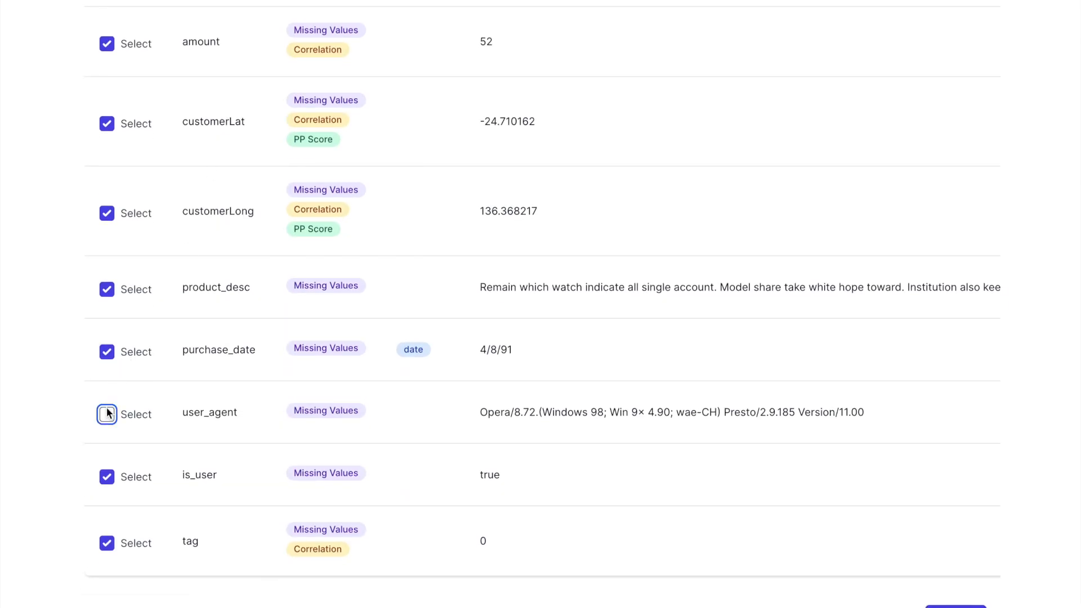
scroll(846, 515, down, 1)
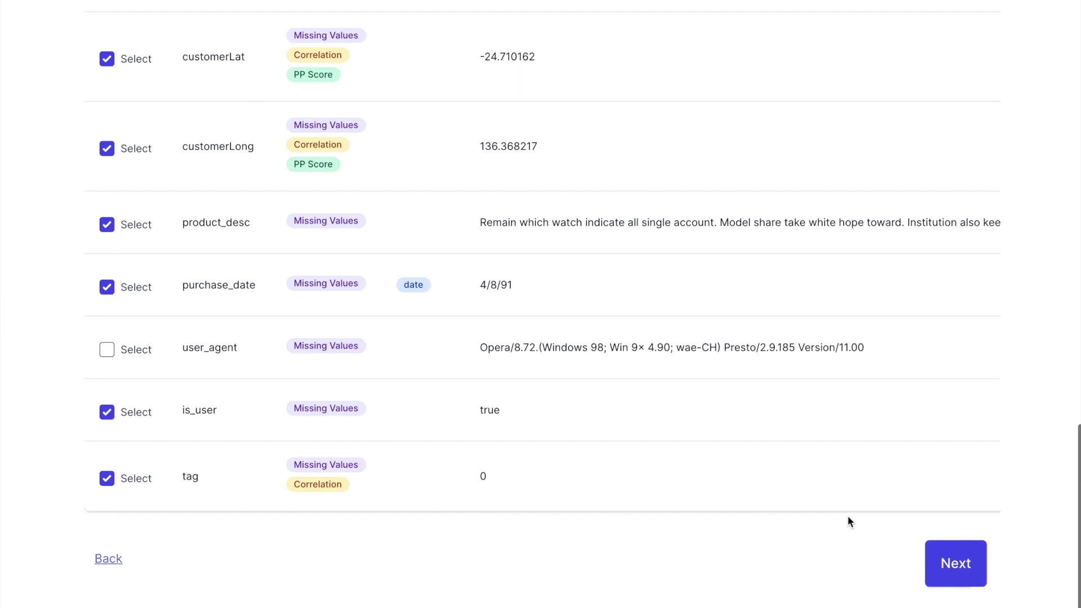
click(955, 563)
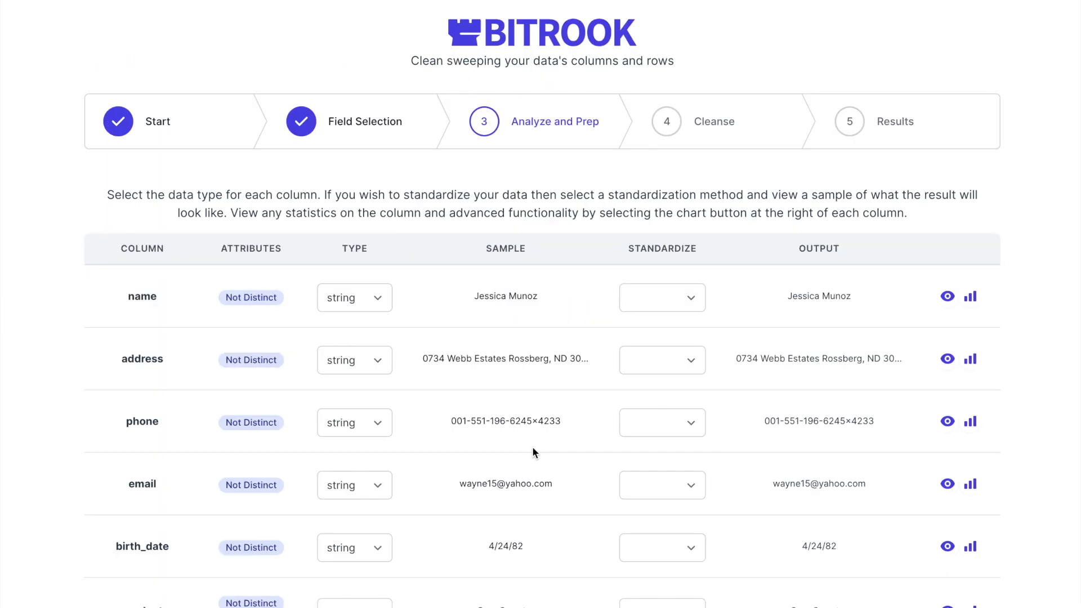
- Look over the column preparation table and inspect the sample records of the name column
scroll(376, 345, down, 1)
scroll(487, 345, down, 5)
scroll(488, 345, up, 4)
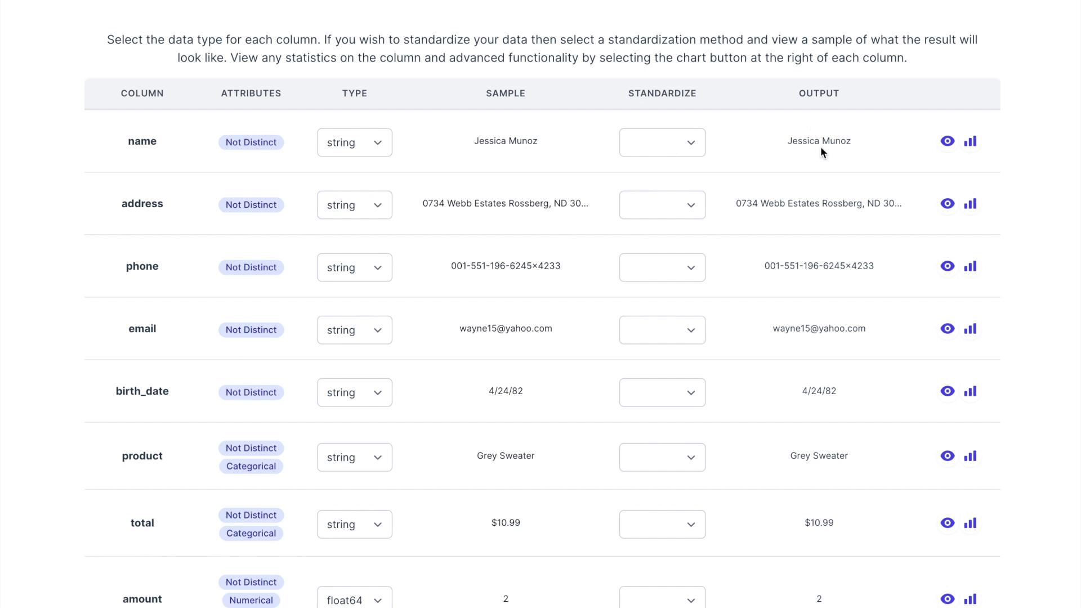
click(947, 143)
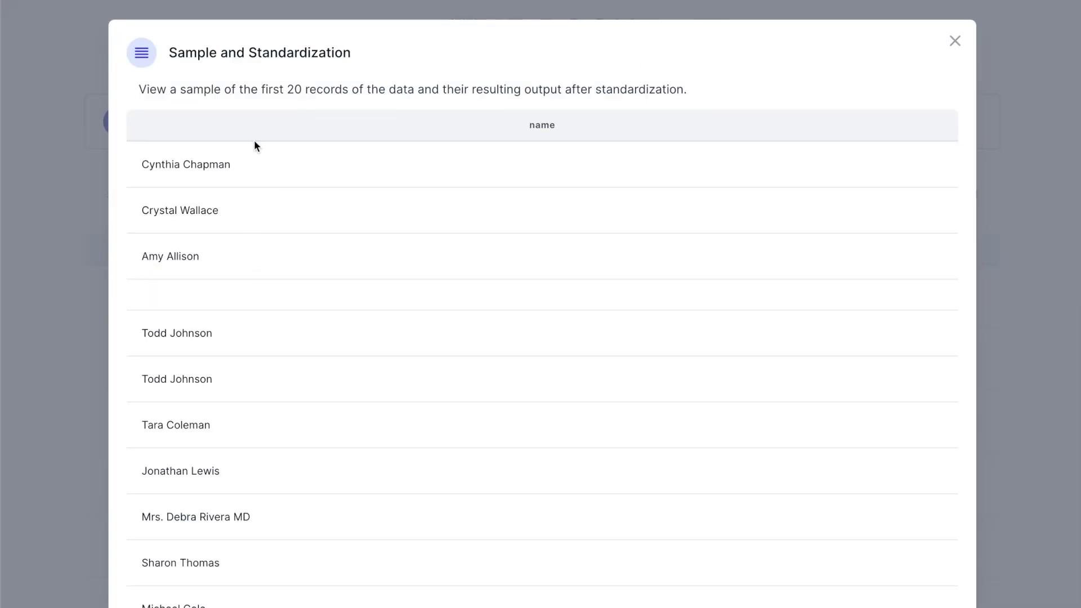
scroll(254, 142, down, 8)
scroll(255, 142, up, 8)
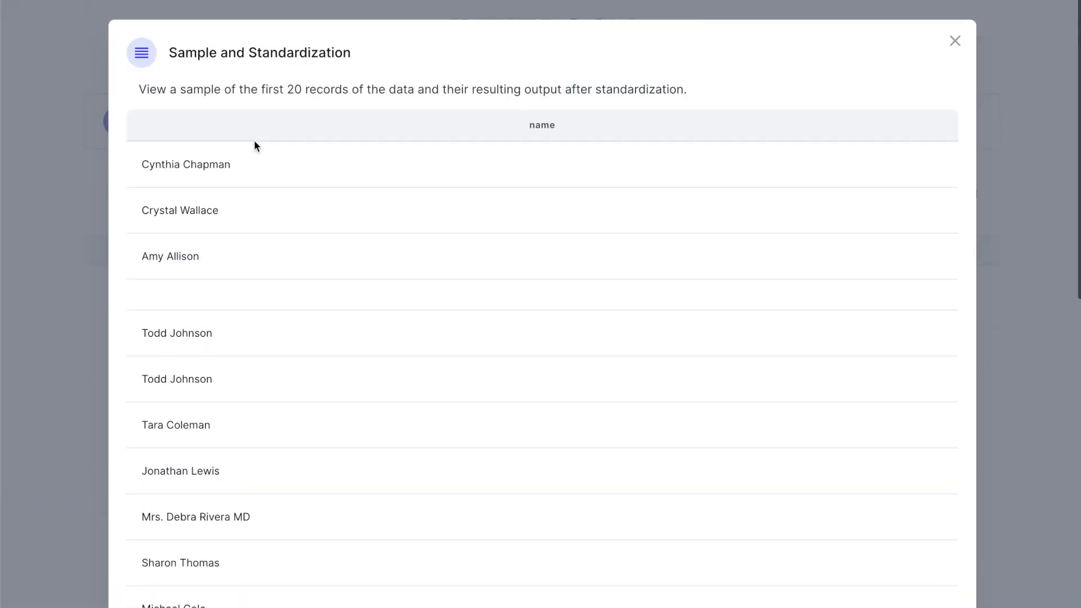
click(955, 41)
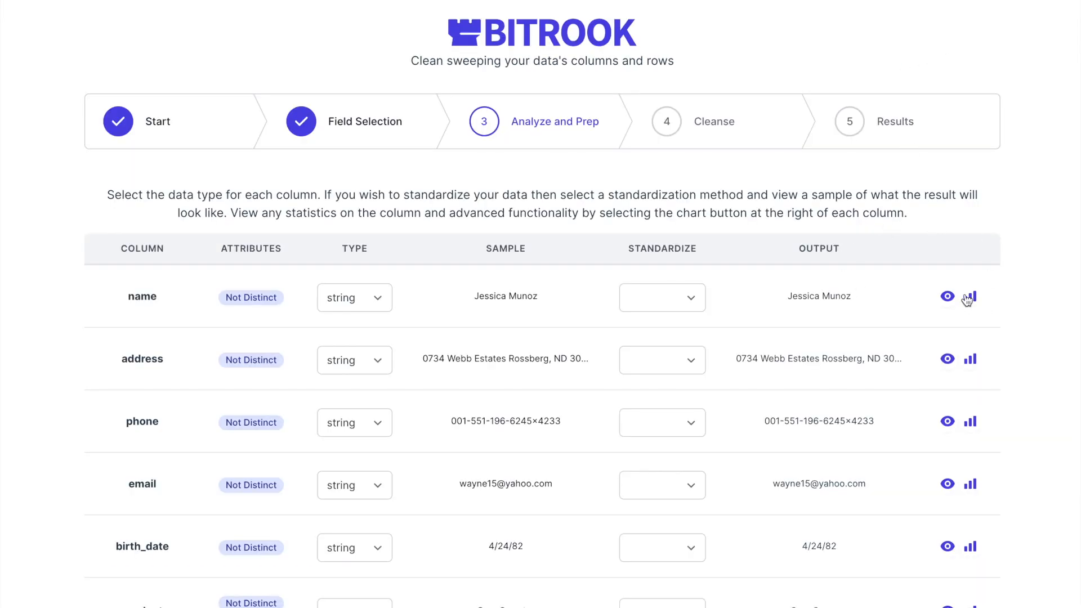
- Standardize the name column with the Last Name Only method
scroll(865, 311, down, 1)
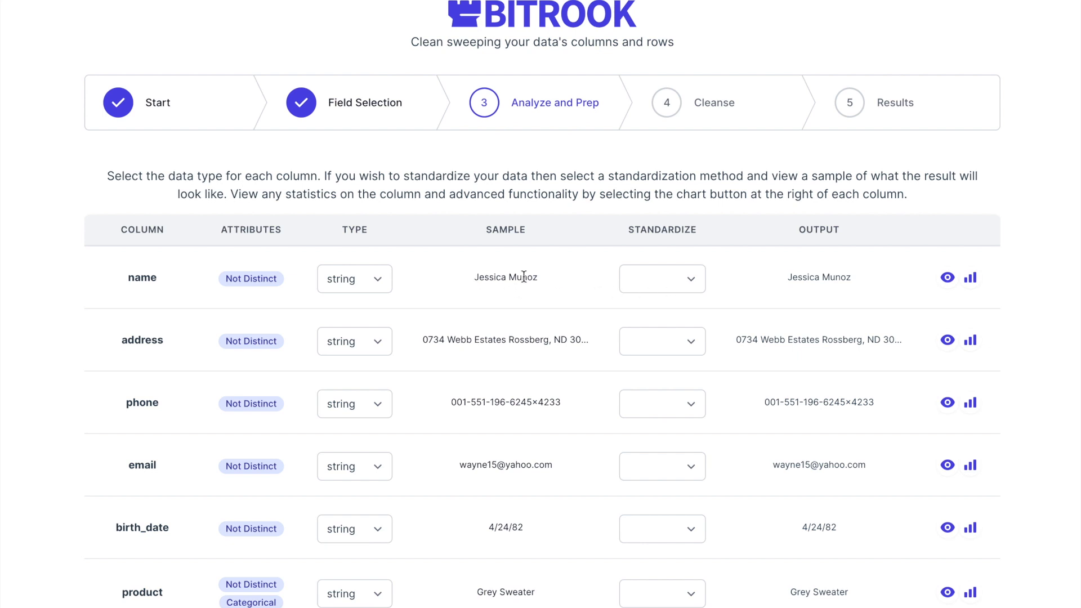
click(676, 281)
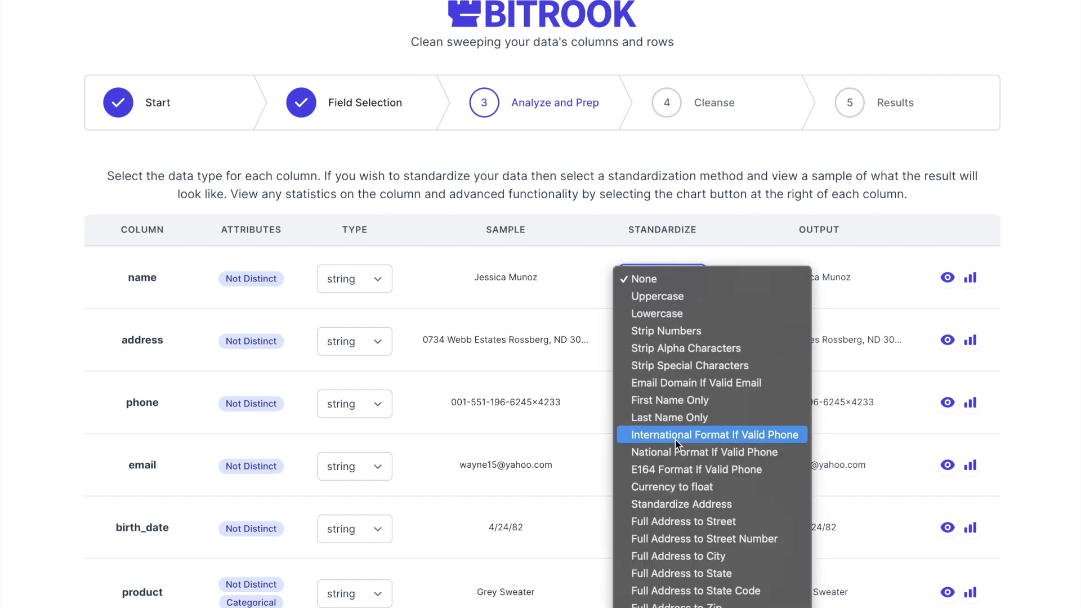
click(680, 417)
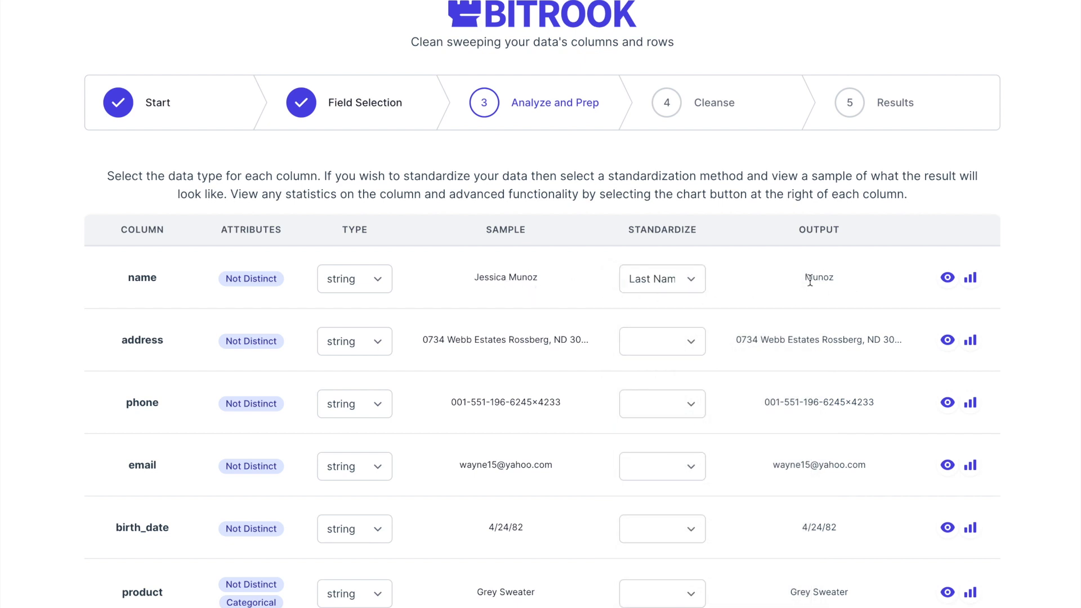
- Standardize the address column by extracting the state from the full address
scroll(838, 279, down, 2)
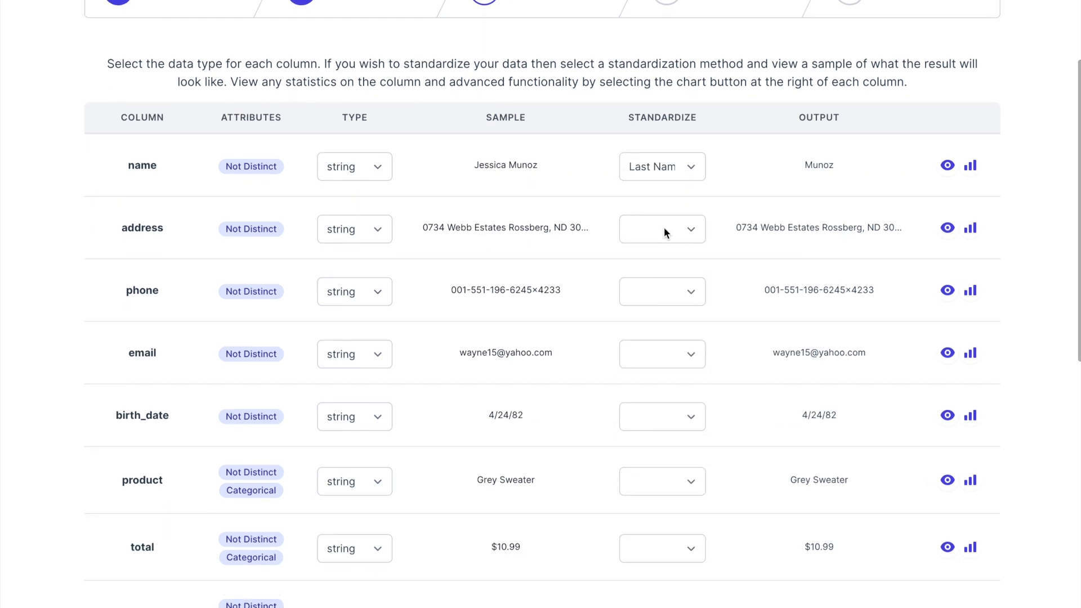
click(675, 237)
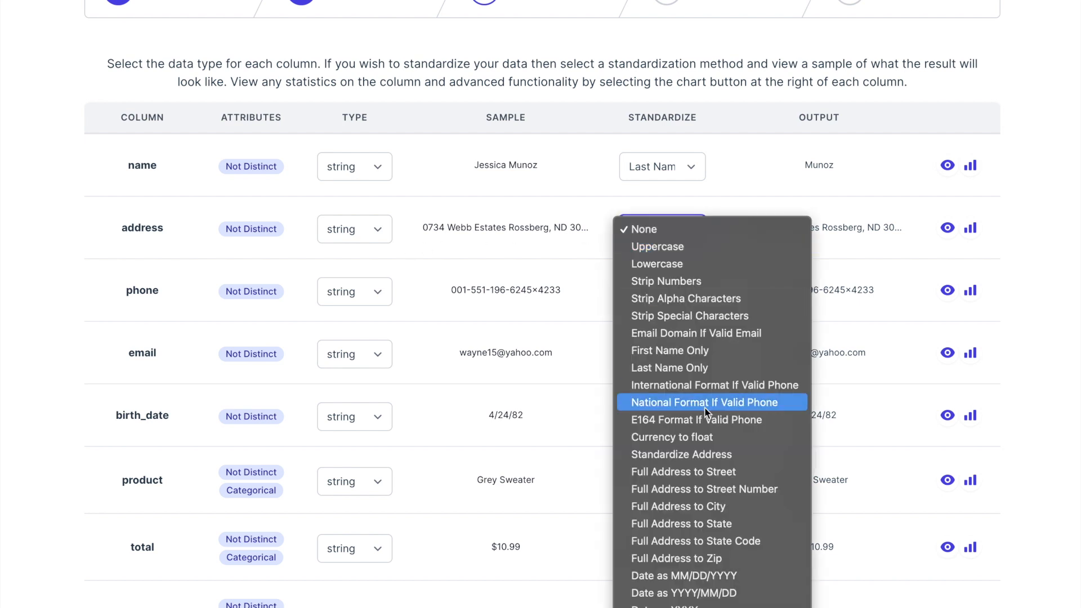
scroll(705, 417, down, 1)
click(743, 528)
scroll(731, 248, down, 1)
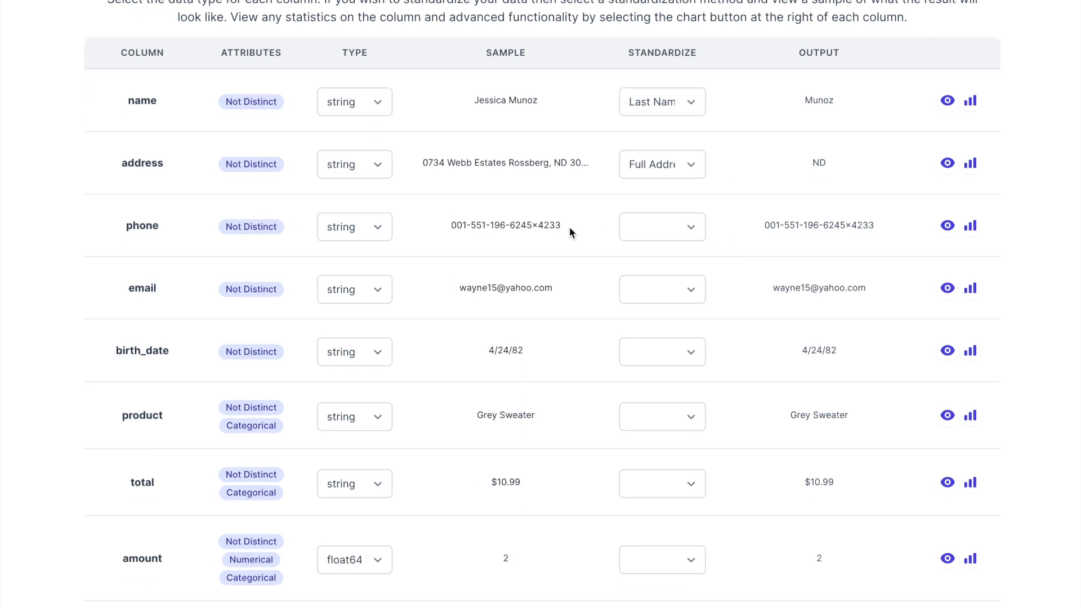
- Standardize the email column with the Email Domain If Valid Email method, leaving the phone column without a method
click(667, 229)
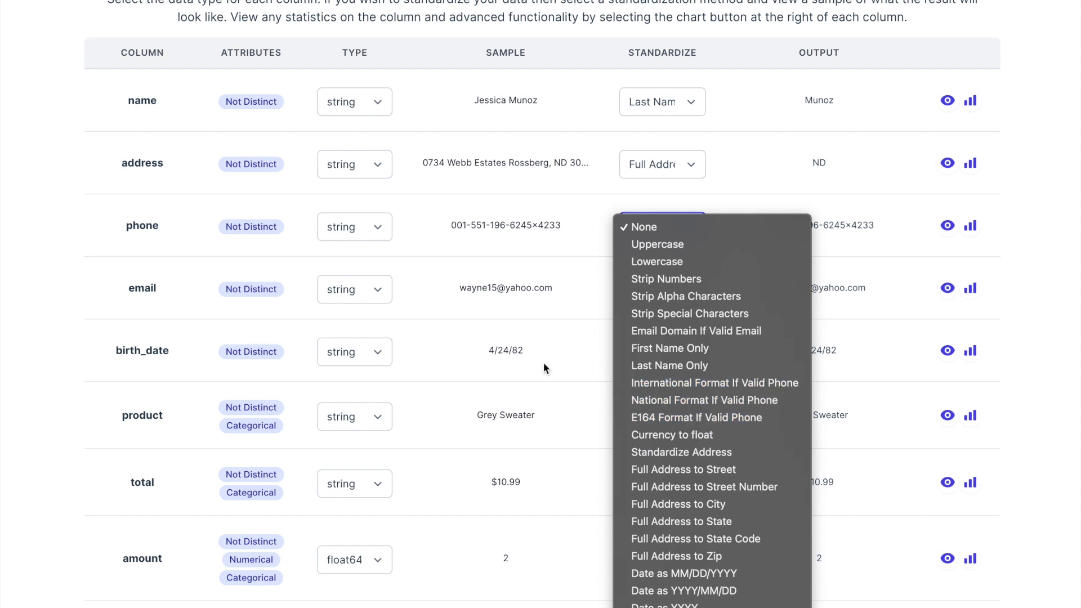
click(541, 282)
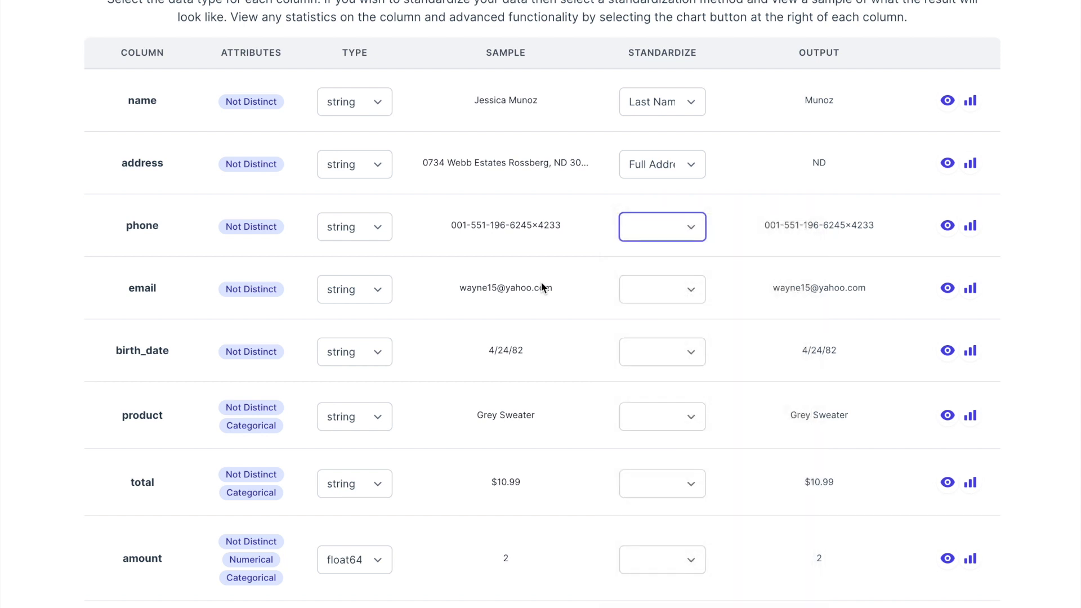
click(664, 289)
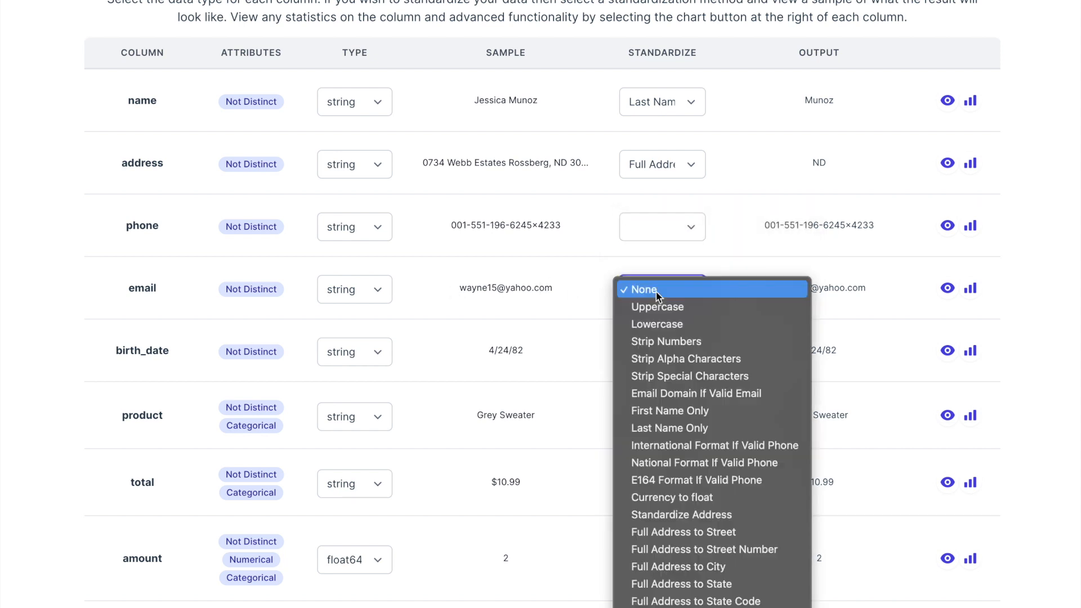
click(708, 393)
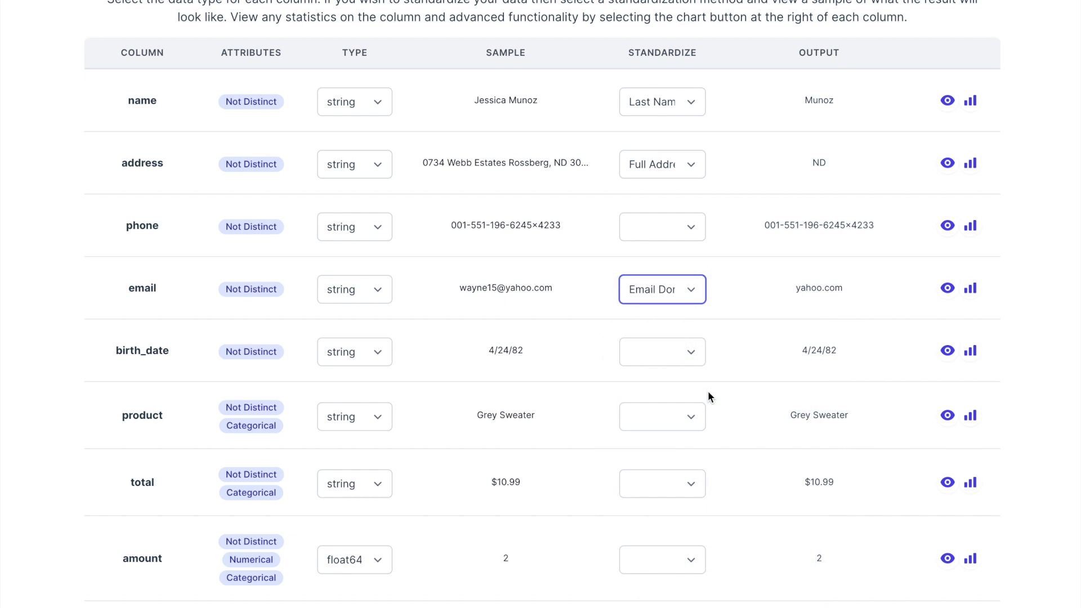
- Review the date standardization methods offered for the birth_date column without choosing one
scroll(518, 331, down, 3)
scroll(505, 327, down, 3)
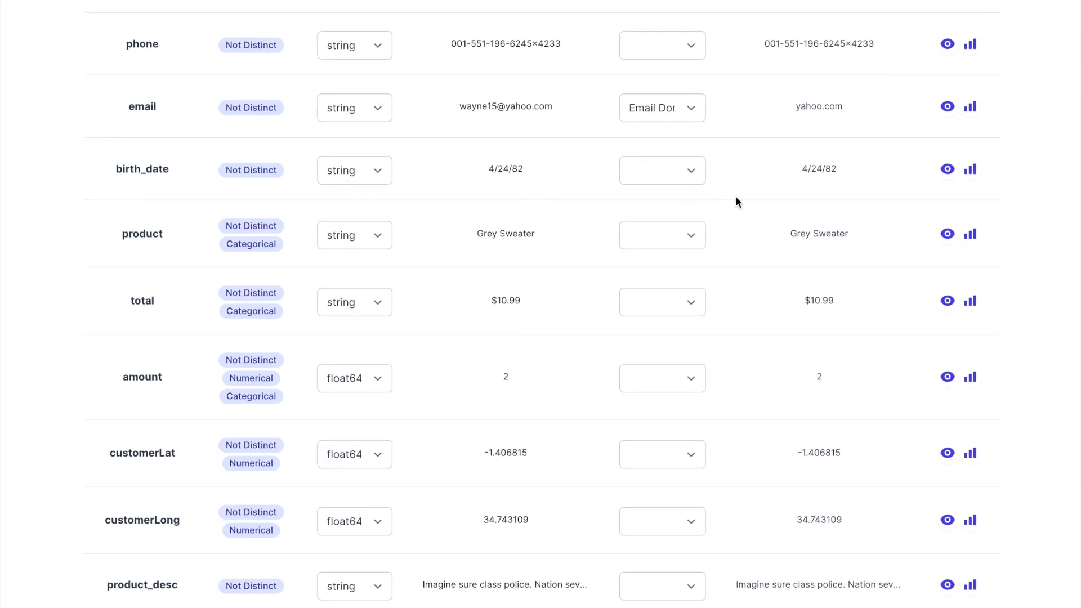
click(685, 161)
scroll(686, 336, down, 2)
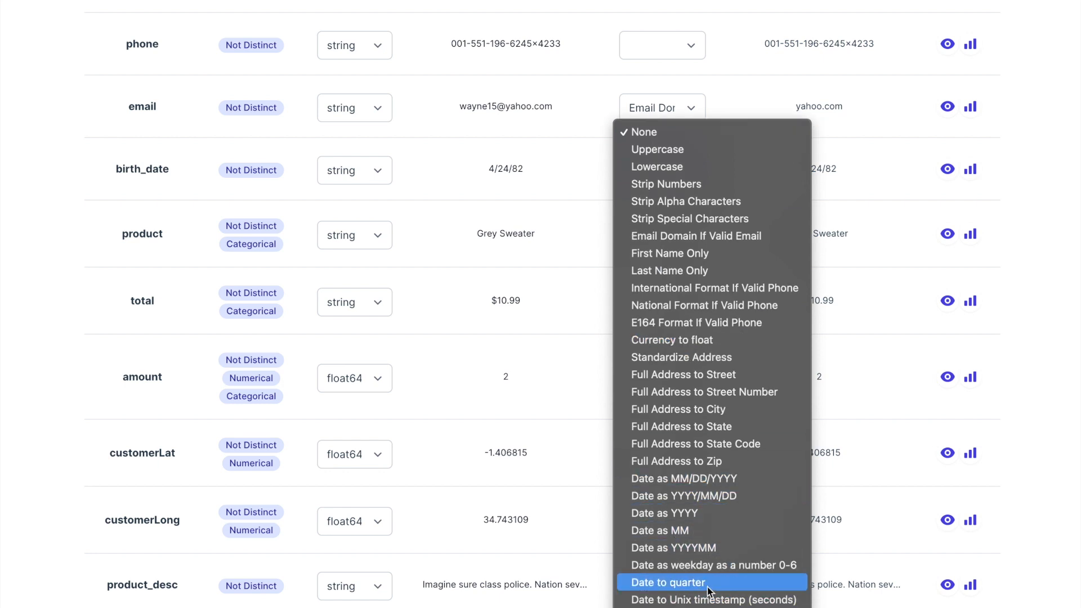
click(560, 304)
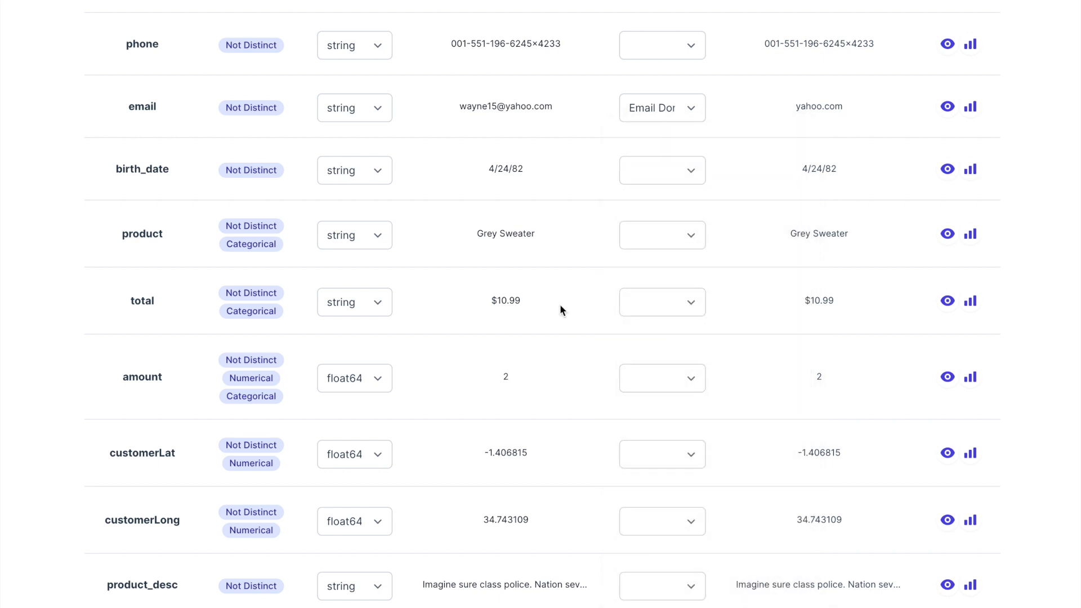
- Standardize the total column with the Currency to float method
click(663, 310)
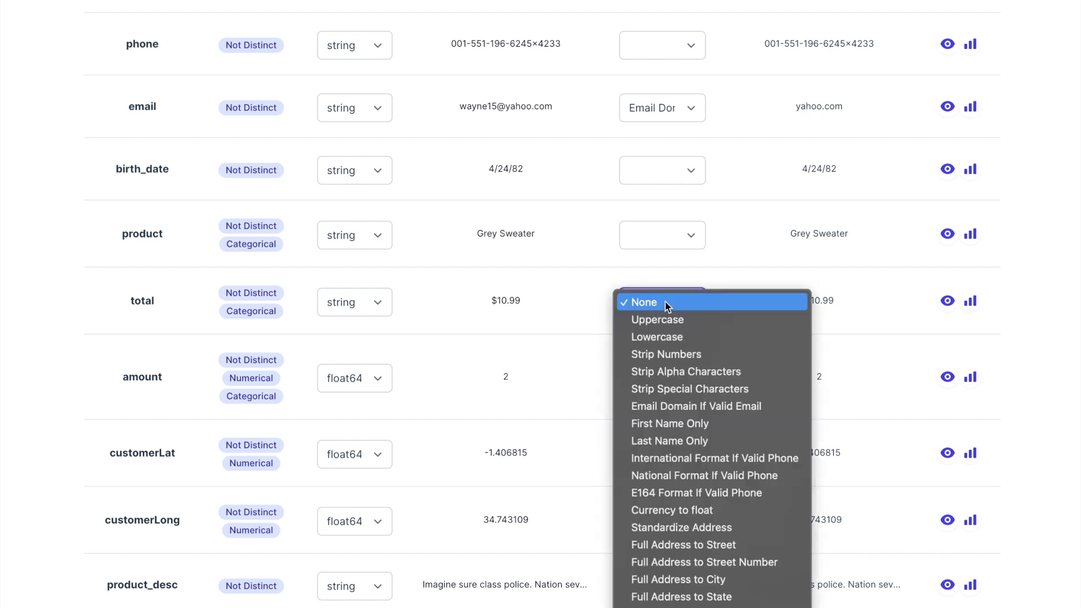
scroll(680, 444, down, 5)
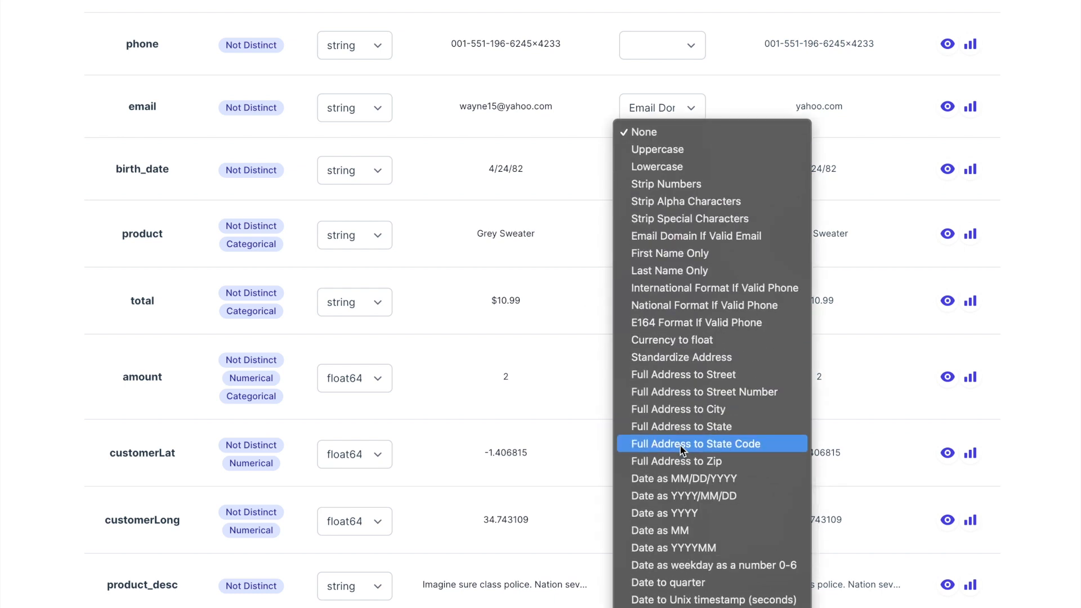
click(690, 342)
- Examine the amount column's statistics, frequency distribution chart and table of most frequent values
scroll(563, 288, down, 2)
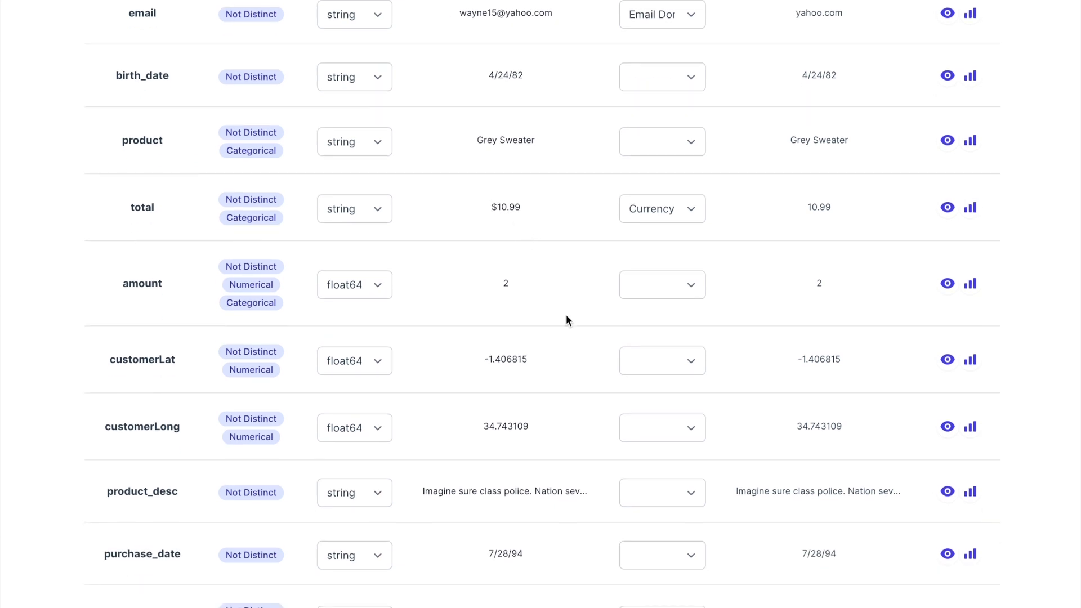
scroll(565, 316, down, 2)
scroll(569, 241, up, 1)
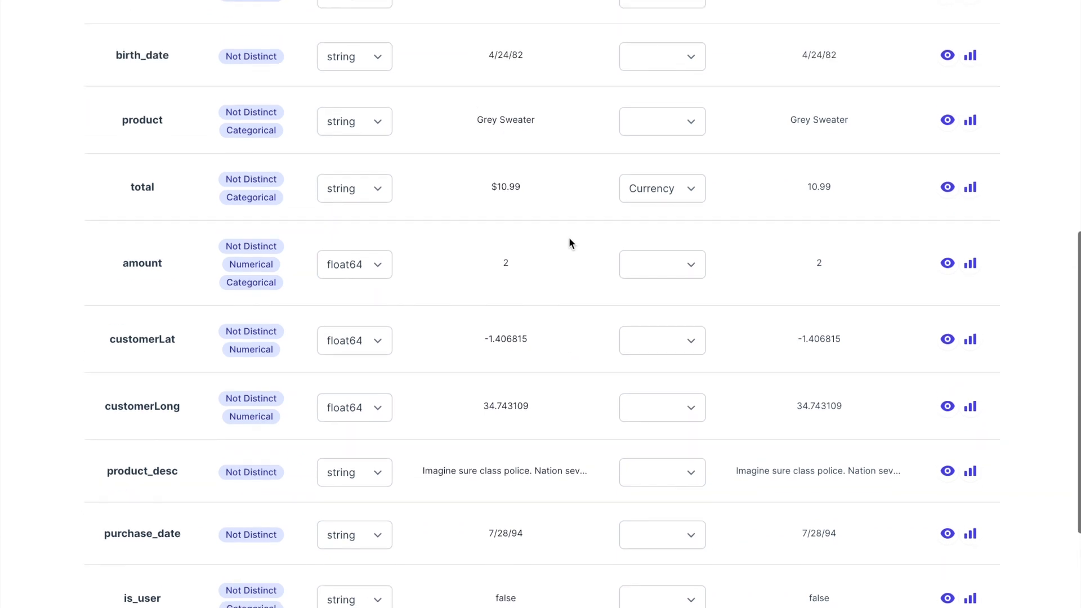
click(970, 265)
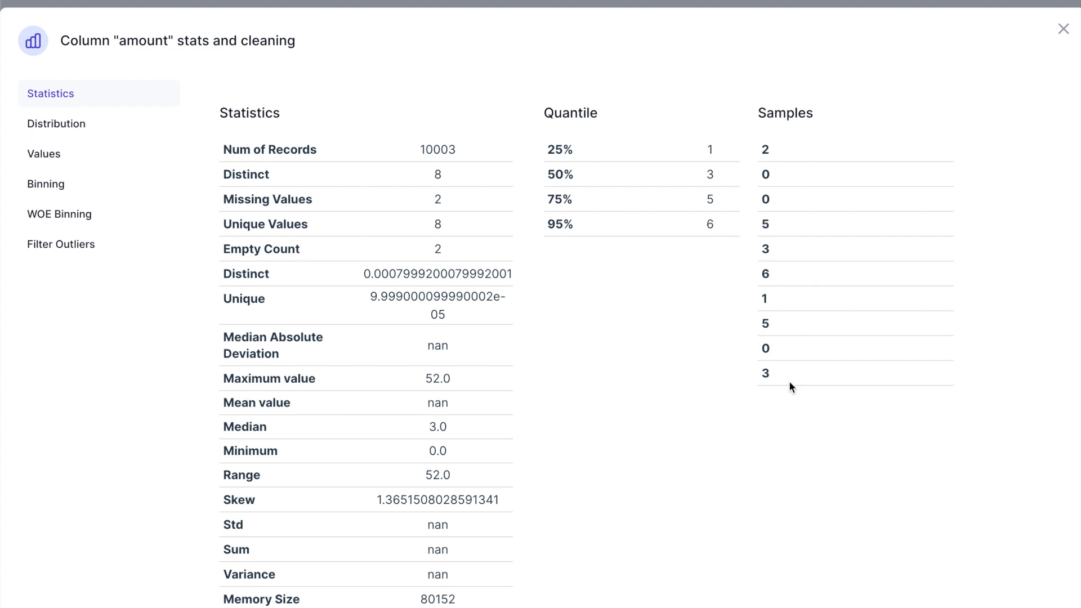
click(57, 121)
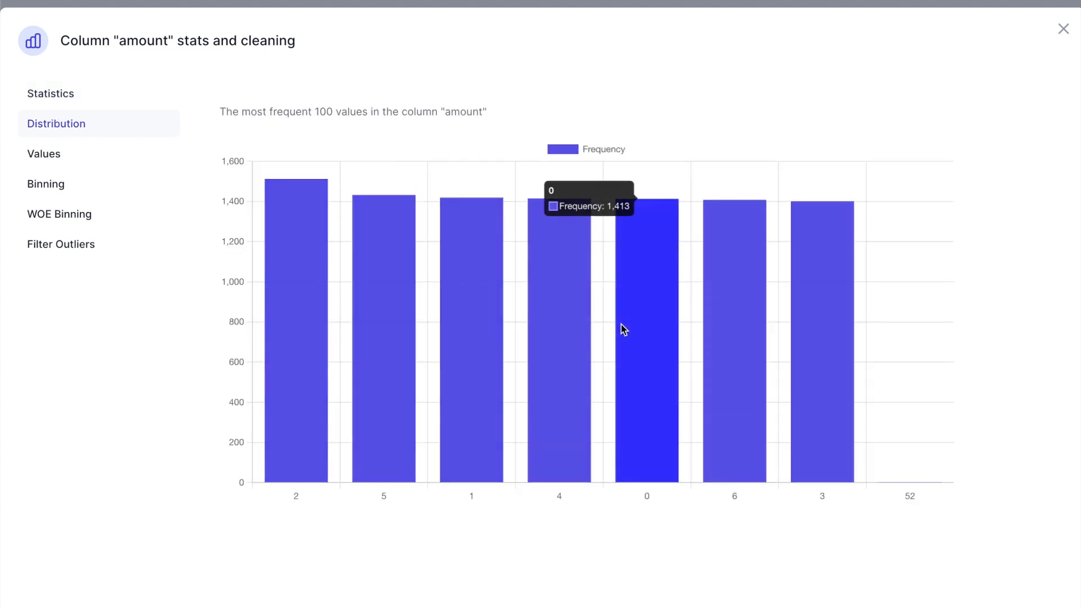
mouse_move(820, 316)
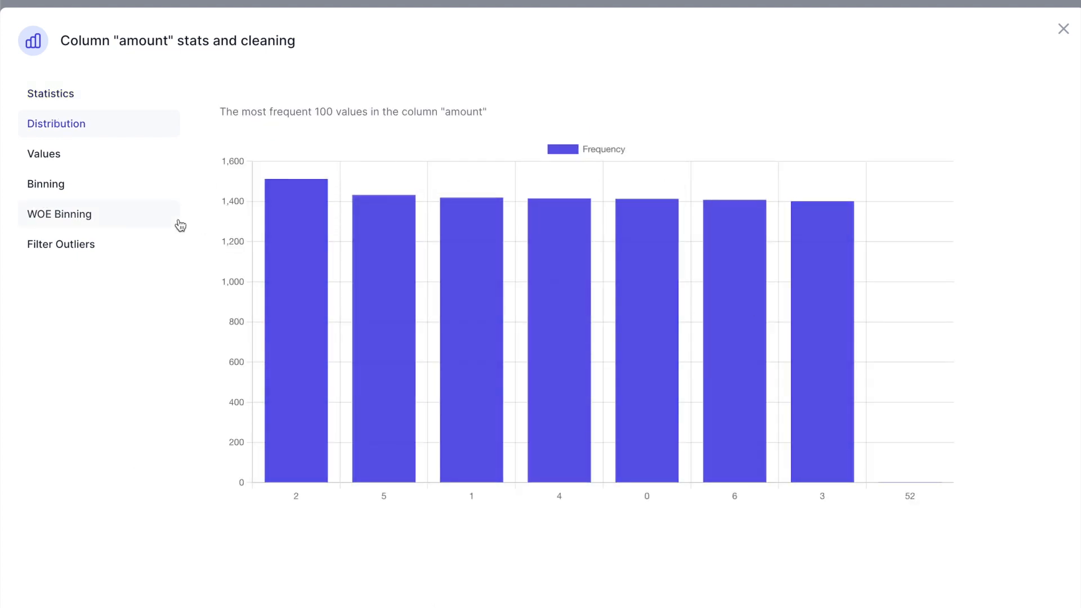
click(65, 154)
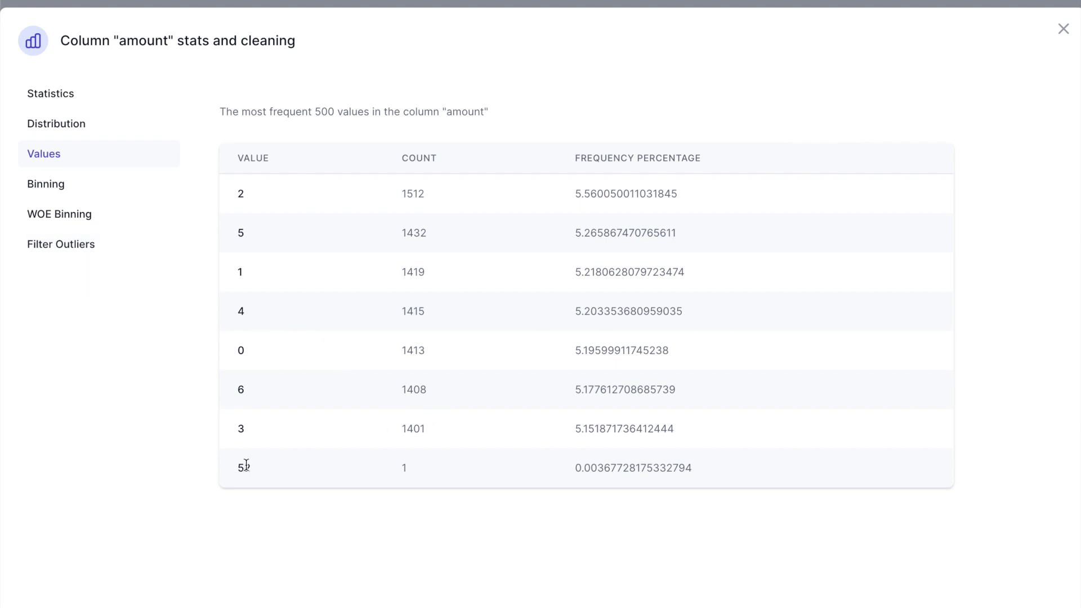
- Examine the amount column's equal-sized binning, its grouping choices and the option to set the bins as a new column
click(50, 185)
click(307, 158)
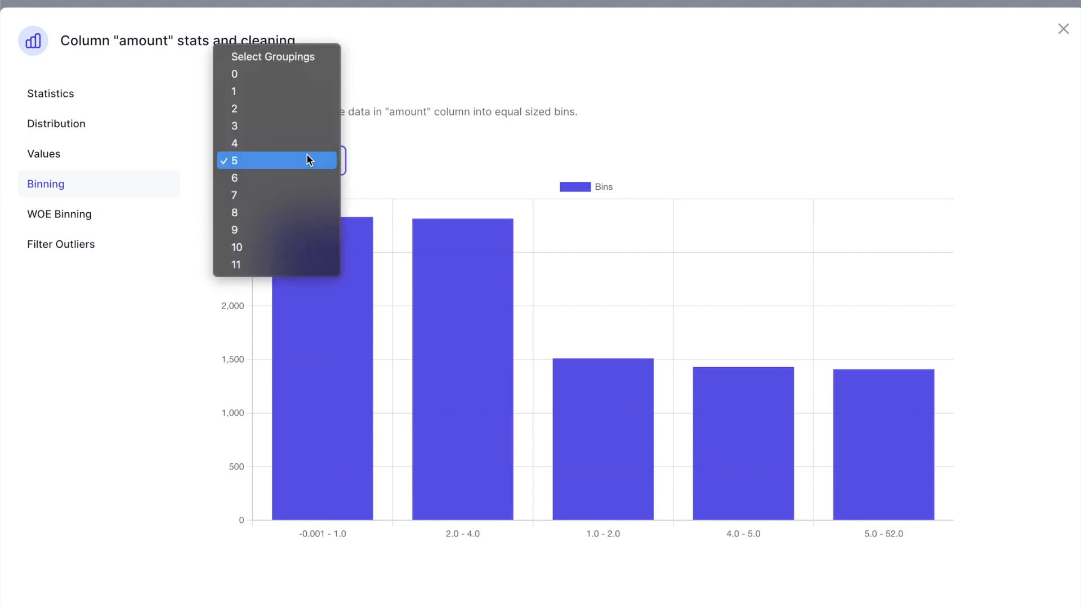
click(393, 168)
click(295, 165)
click(424, 168)
scroll(423, 168, down, 2)
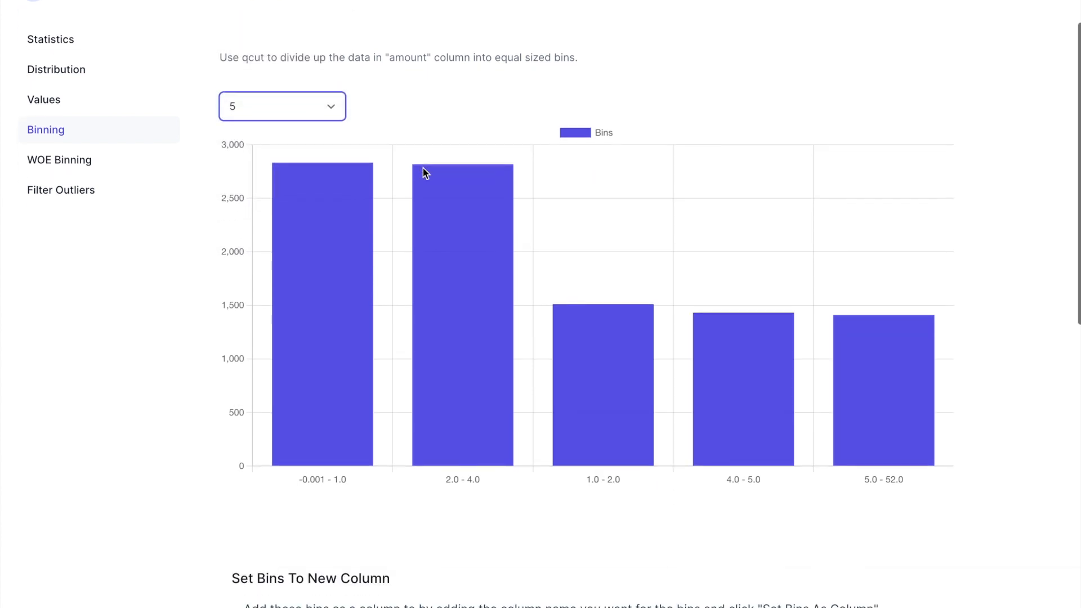
scroll(420, 581, down, 2)
scroll(487, 594, down, 1)
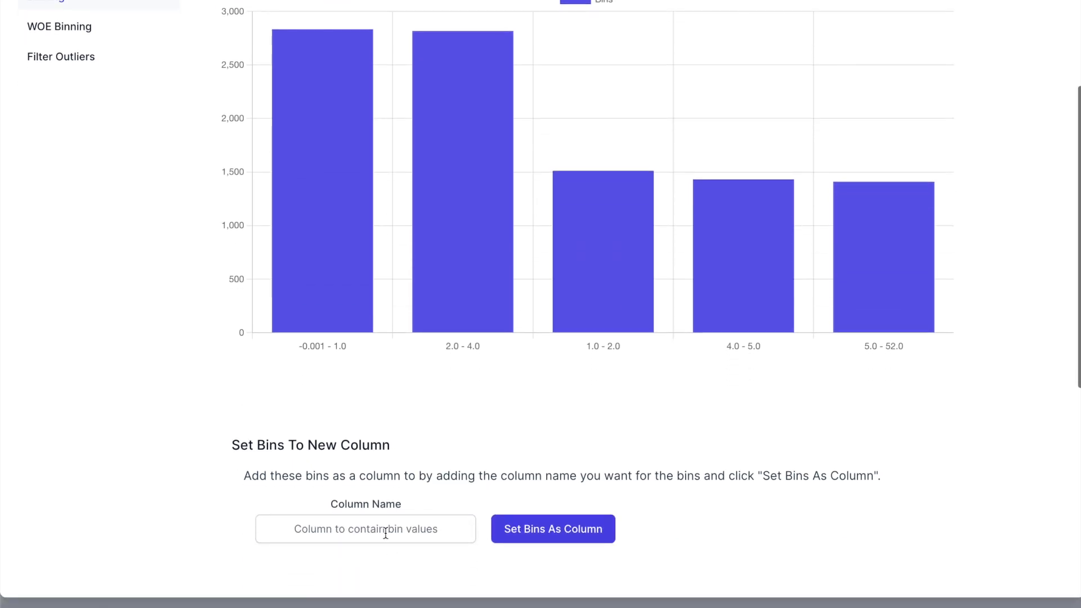
scroll(417, 532, up, 1)
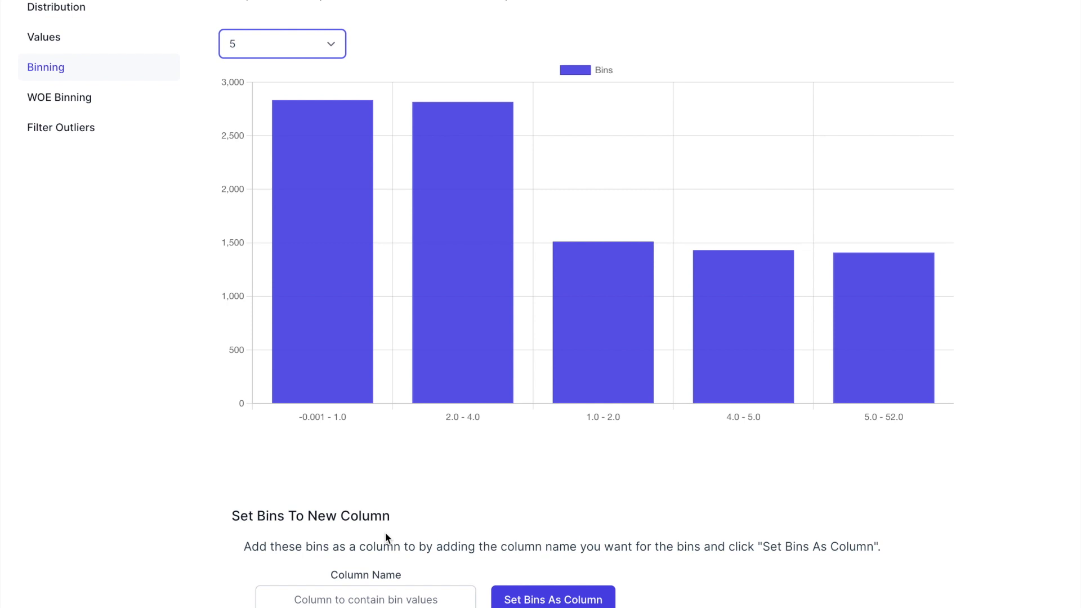
- Inspect the amount column's outlier boxplot, outlier values and filter range options, and close the column's statistics
click(60, 127)
scroll(309, 176, down, 2)
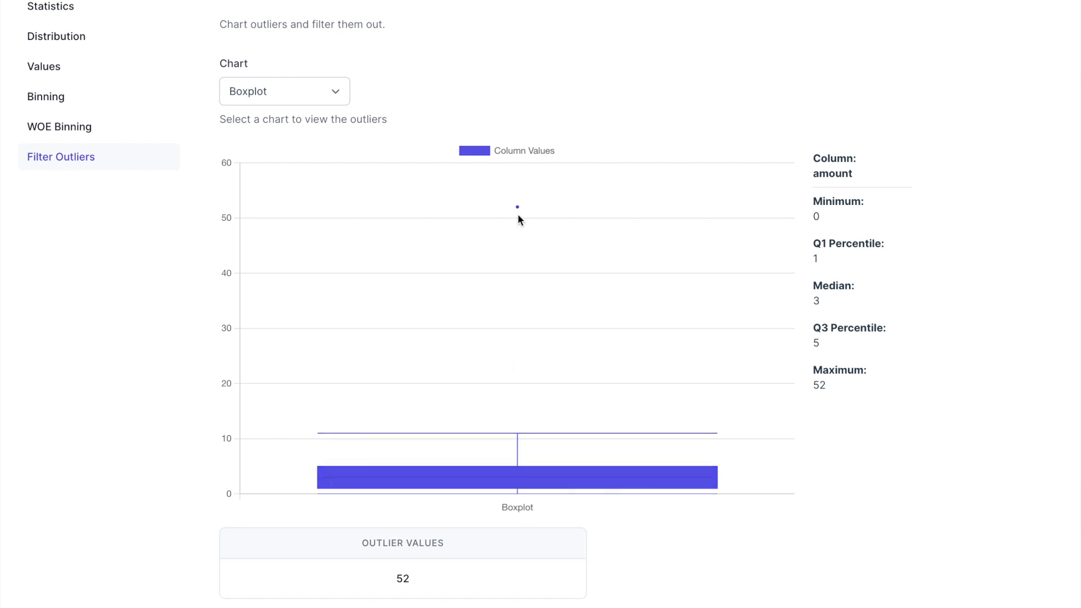
mouse_move(518, 207)
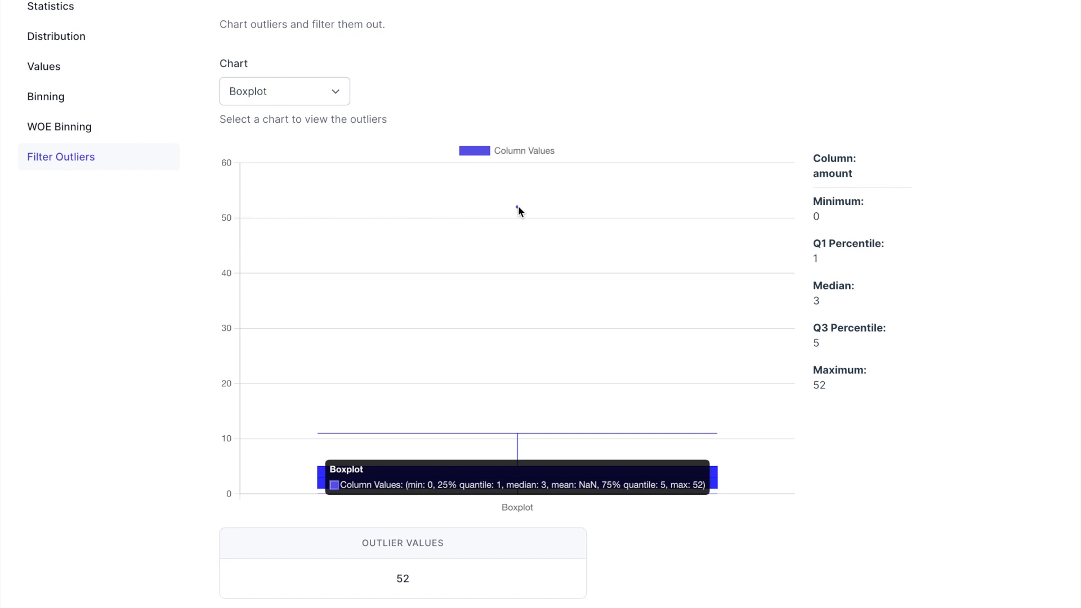
scroll(518, 422, down, 4)
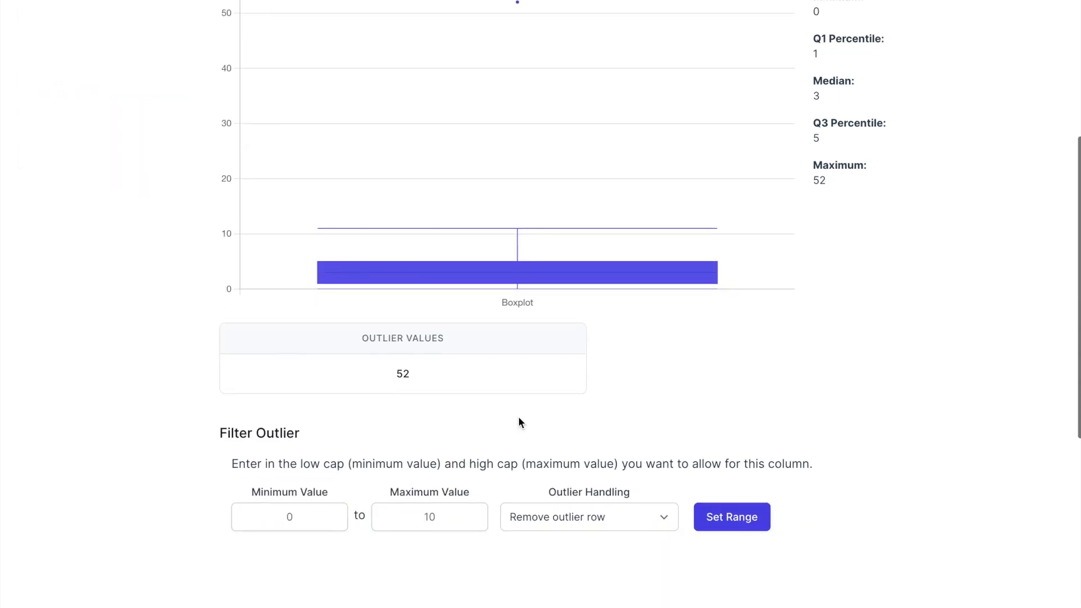
double_click(403, 374)
click(472, 376)
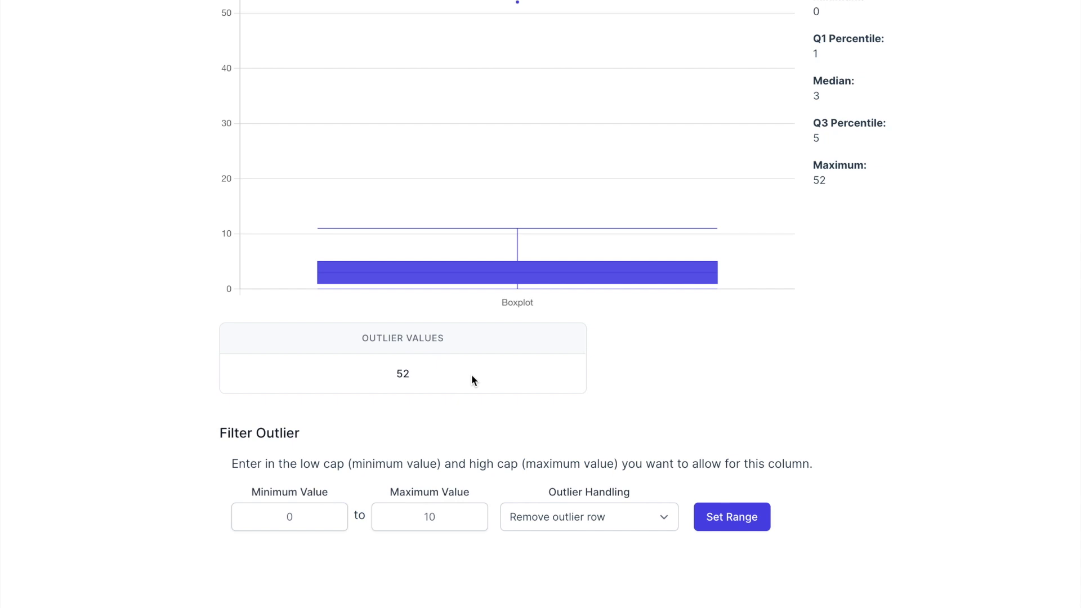
scroll(704, 415, down, 2)
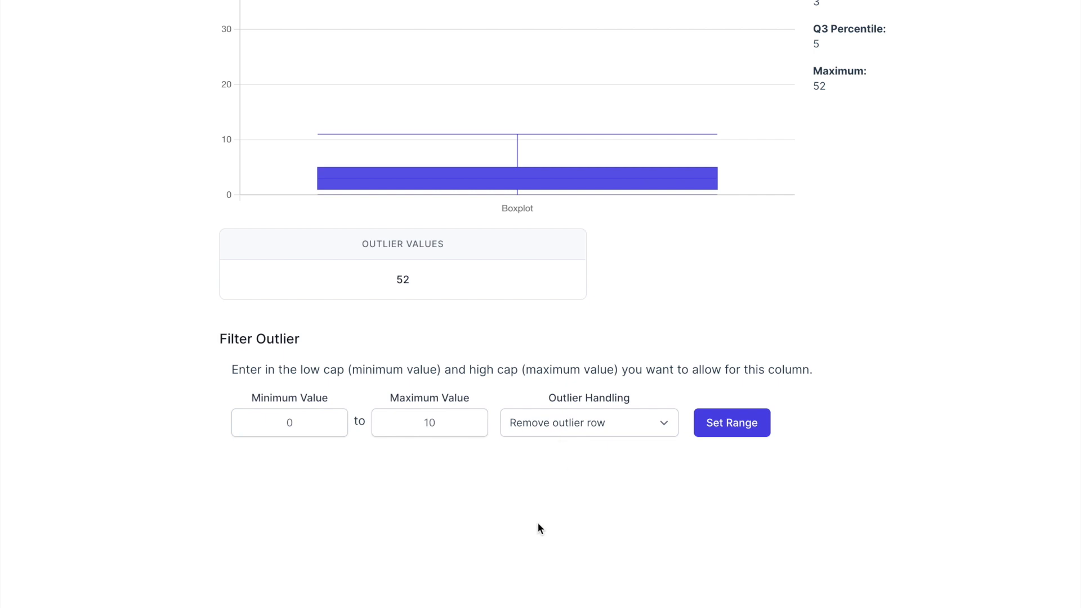
scroll(539, 523, up, 8)
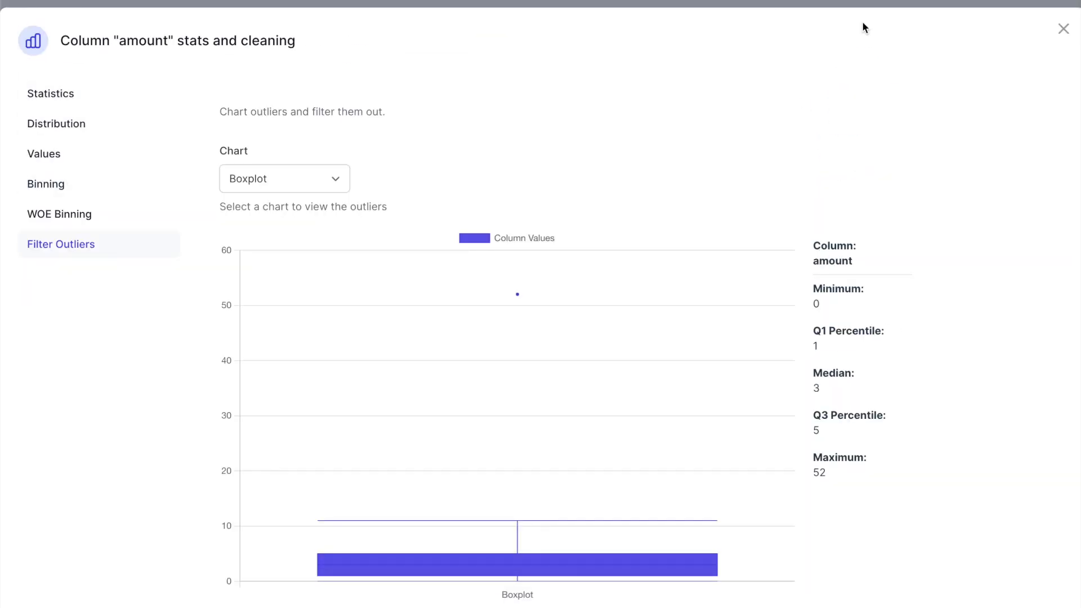
click(1063, 29)
- Finish preparing the columns and continue to the Cleanse stage
scroll(1048, 164, down, 3)
scroll(1048, 167, down, 1)
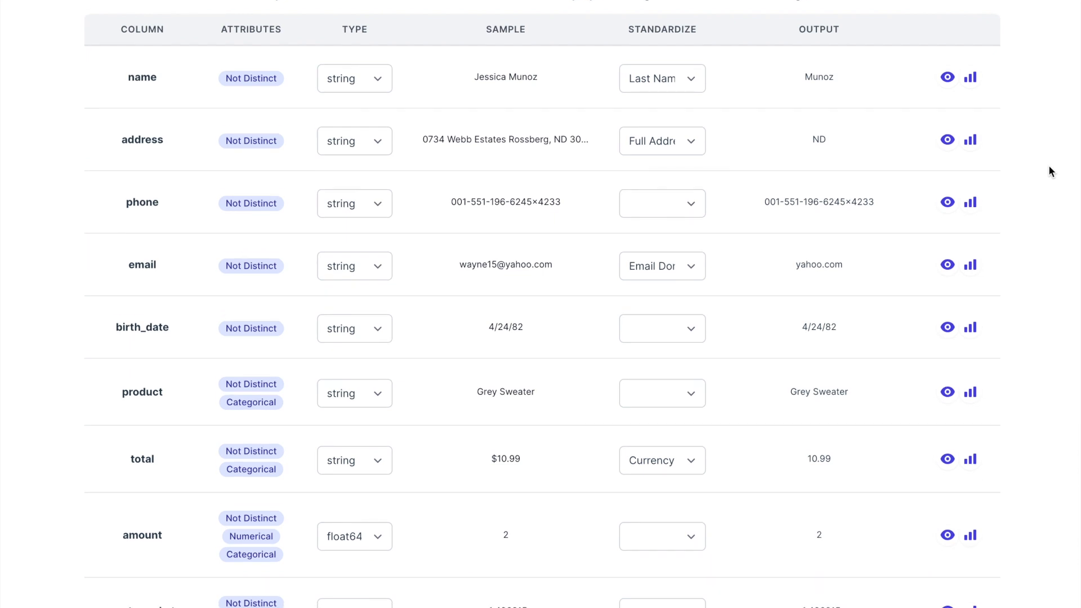
scroll(1048, 166, down, 8)
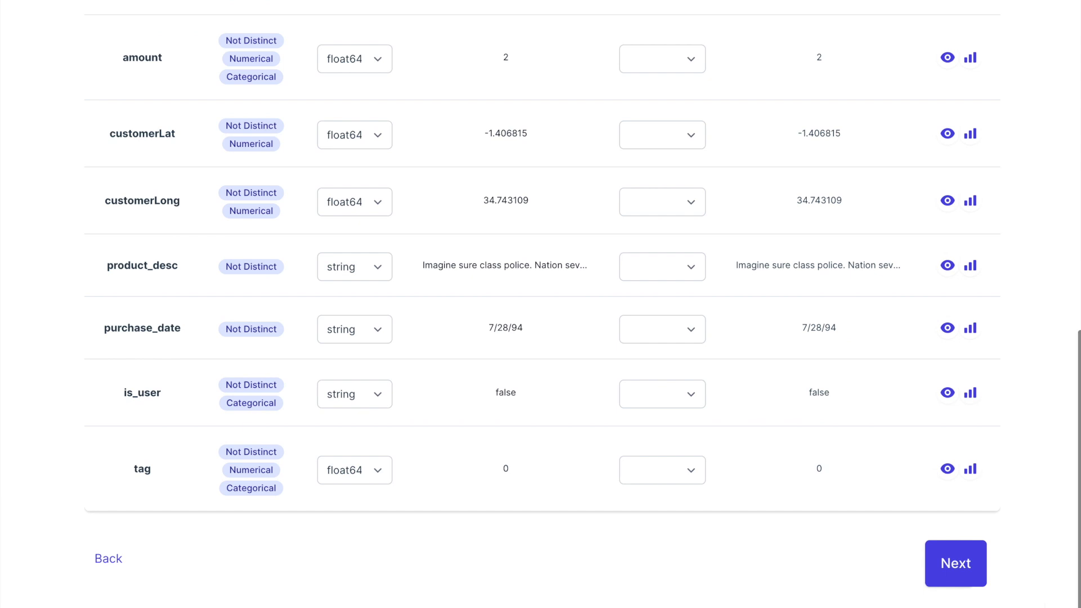
click(968, 546)
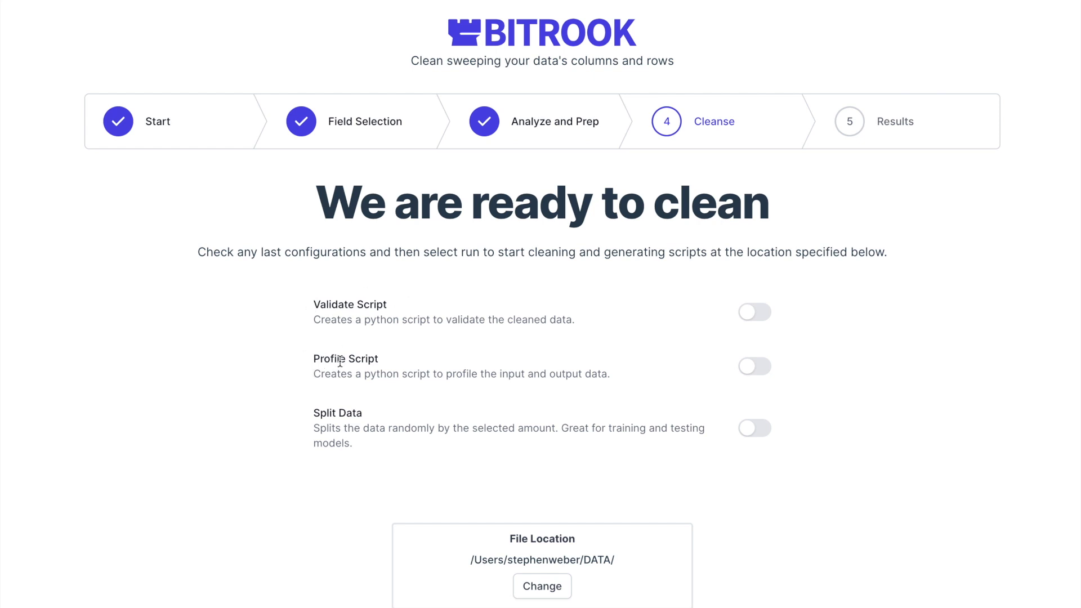
- Enable Split Data, Profile Script and Validate Script for the cleaning run
click(757, 429)
scroll(396, 461, down, 3)
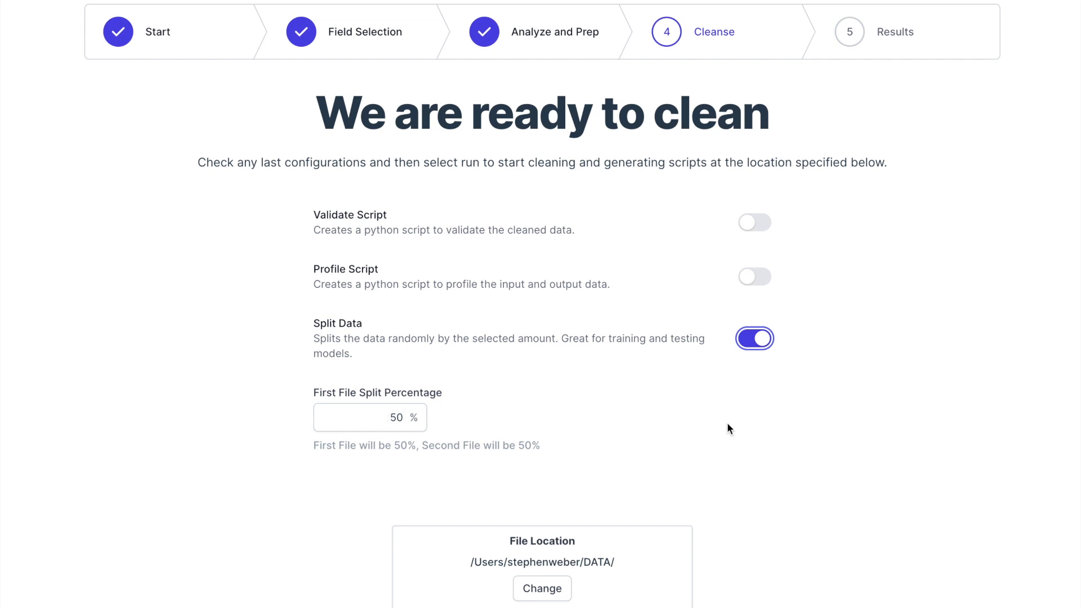
click(755, 277)
click(754, 225)
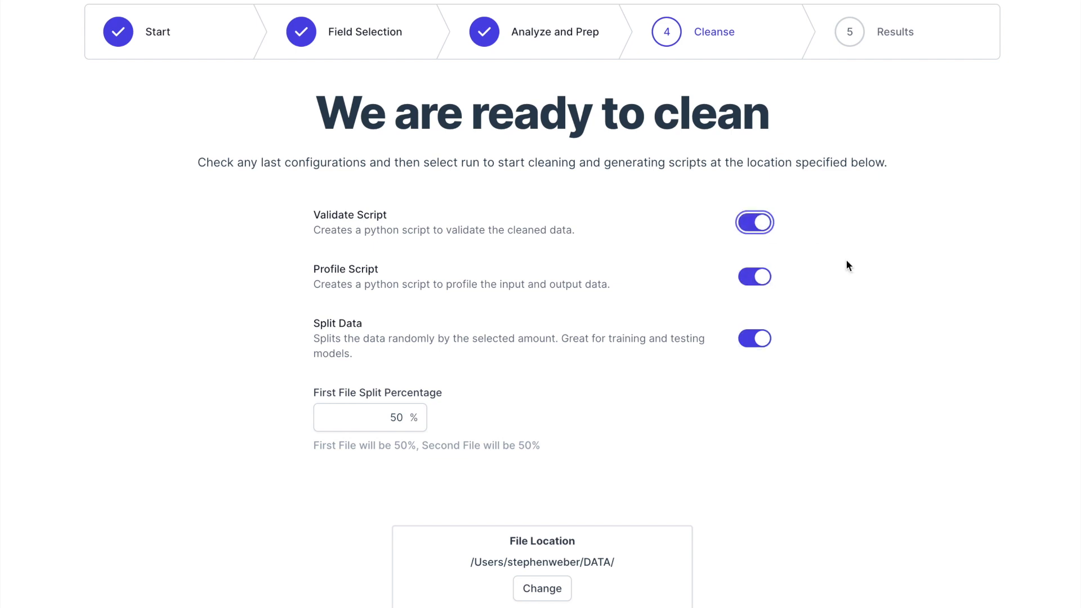
- Run the data cleaning with the chosen options and view the list of generated files
scroll(539, 199, up, 3)
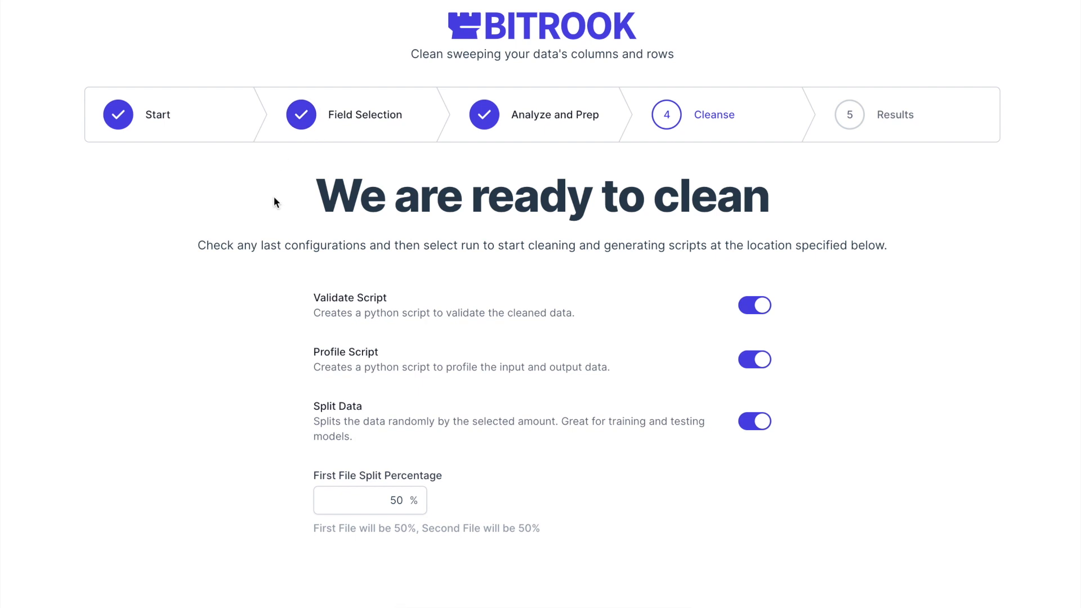
scroll(967, 311, down, 5)
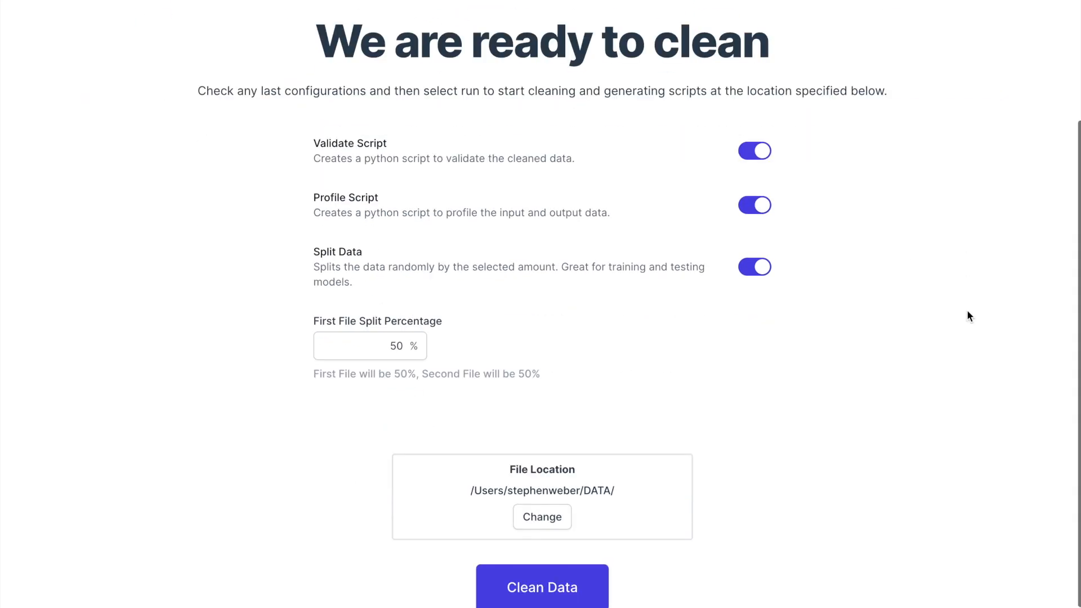
scroll(518, 466, down, 1)
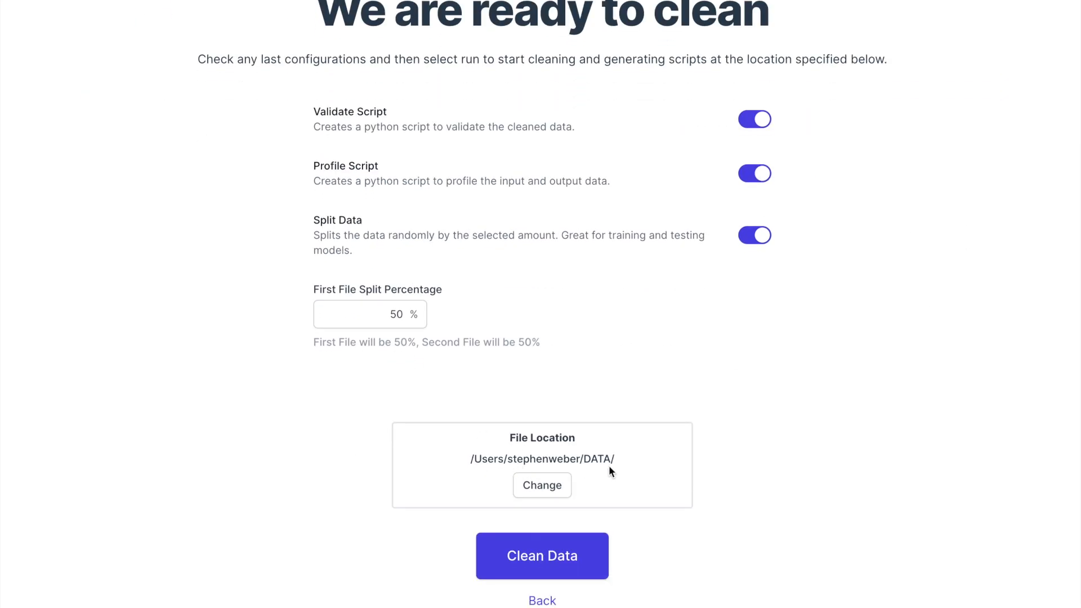
click(528, 555)
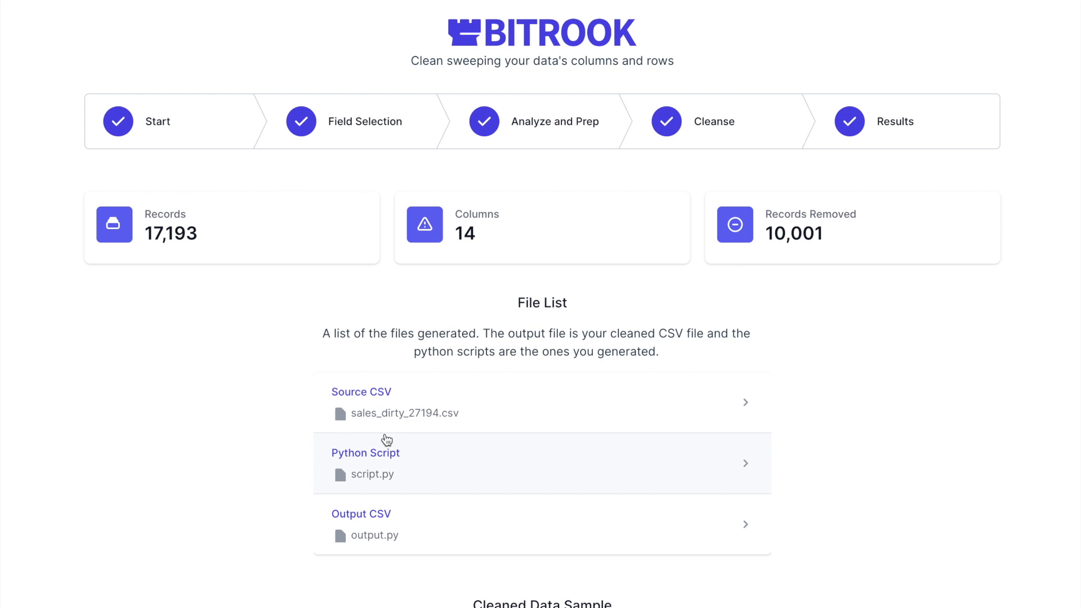
scroll(404, 408, down, 1)
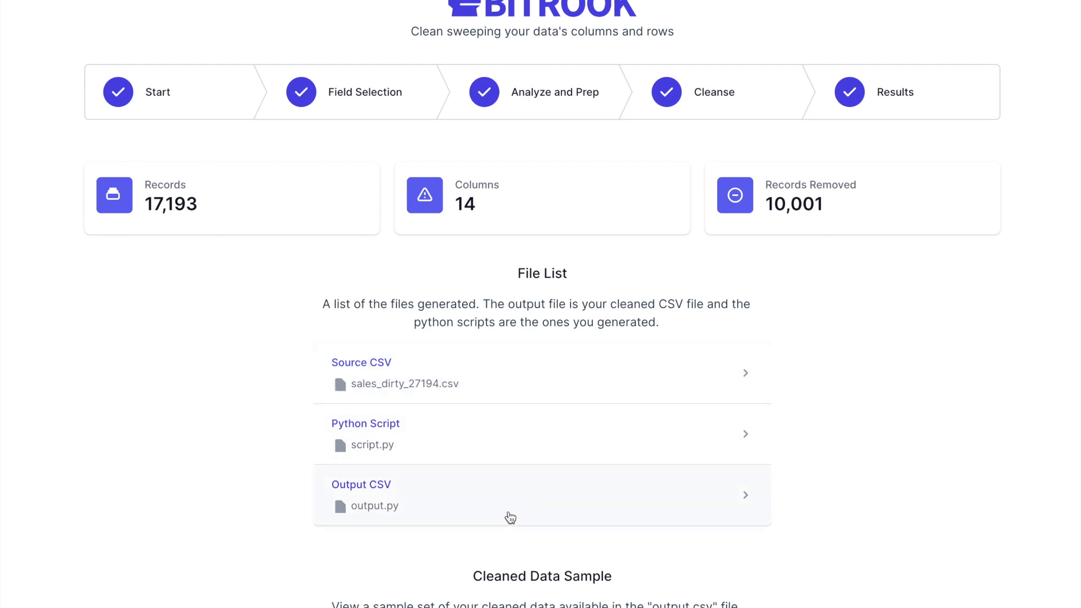
- Examine the cleaned data sample from output.csv across all its rows and columns, and return to the list of generated files
scroll(418, 493, down, 5)
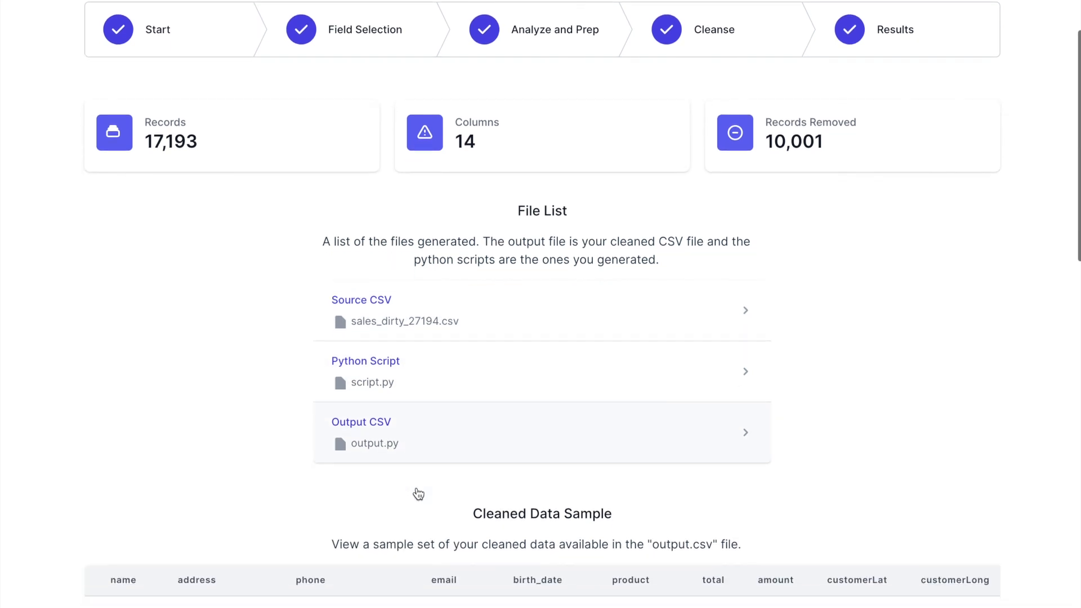
scroll(404, 314, up, 2)
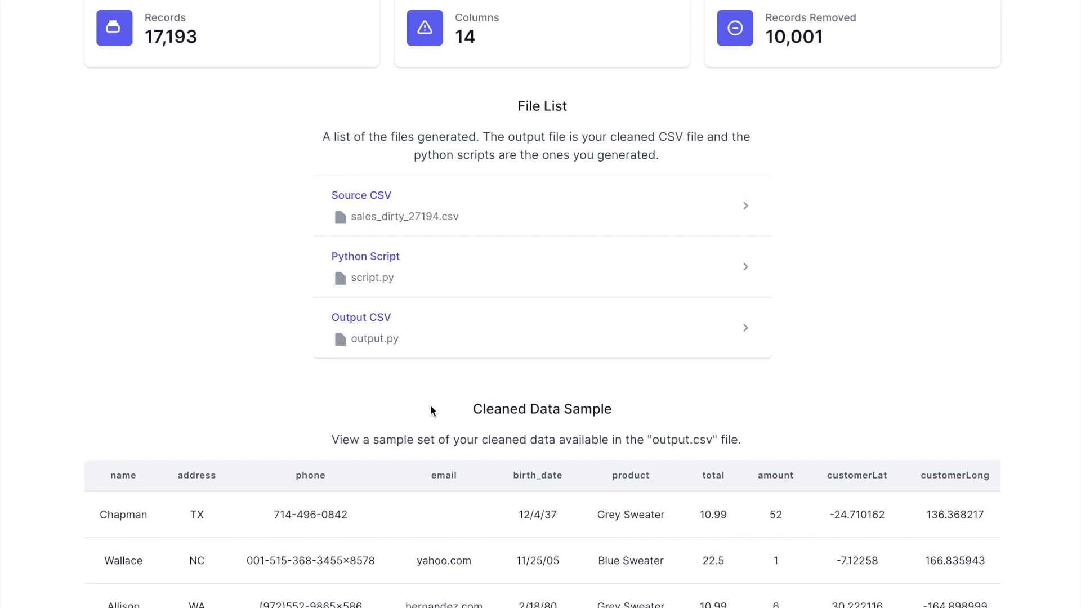
scroll(317, 363, down, 5)
scroll(87, 219, down, 1)
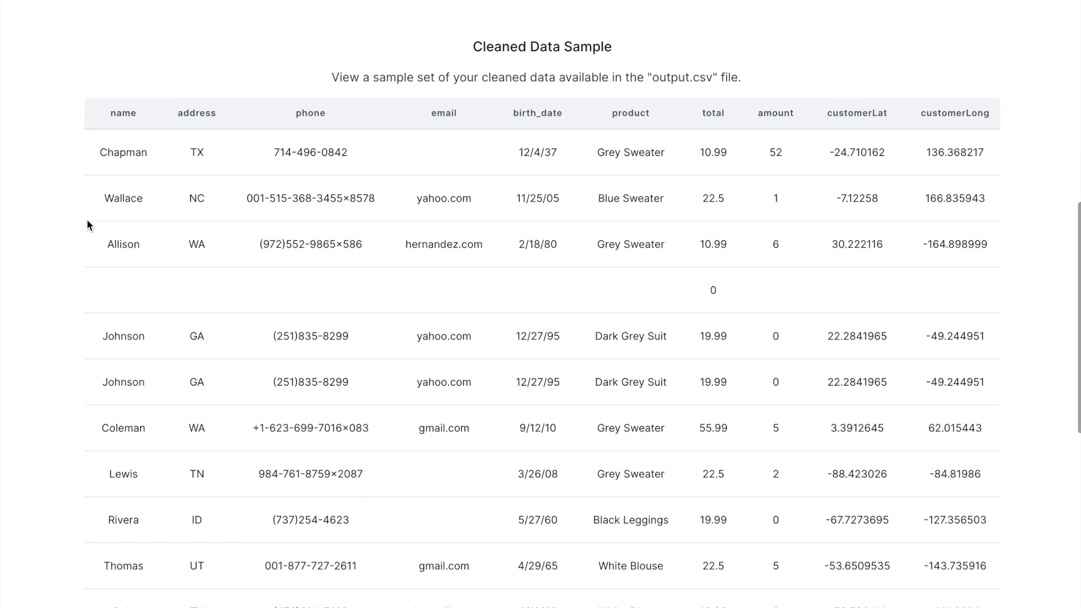
scroll(87, 218, down, 3)
scroll(87, 225, up, 4)
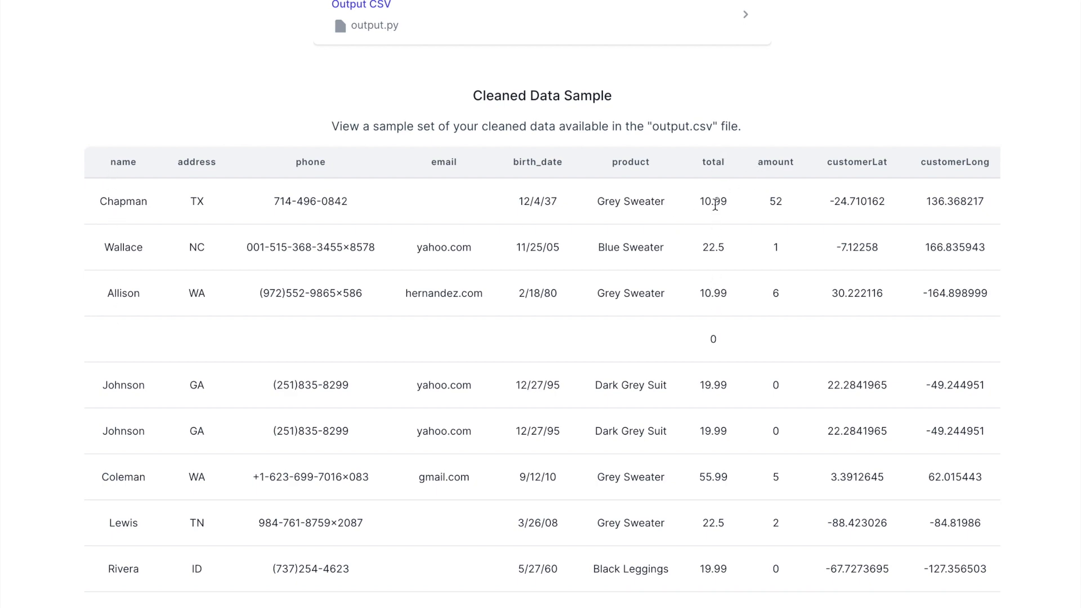
scroll(713, 363, down, 10)
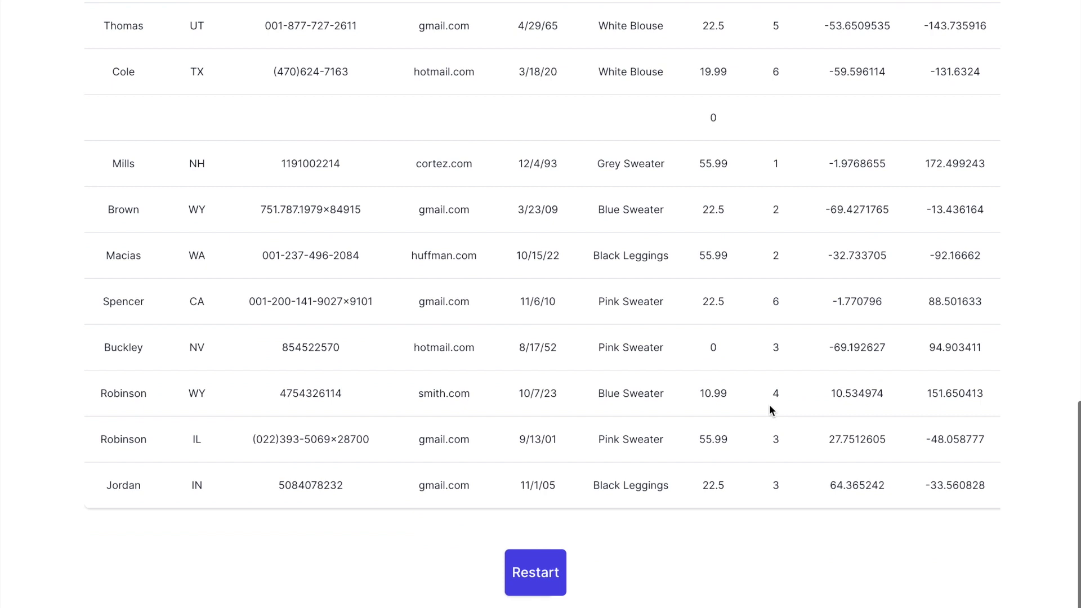
scroll(771, 410, up, 6)
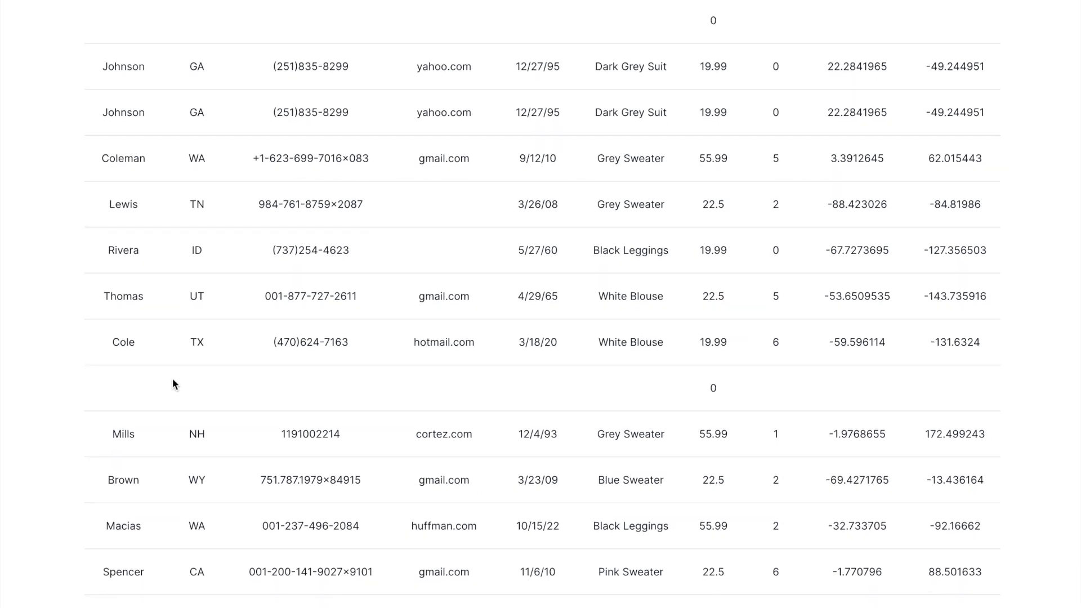
scroll(173, 383, up, 1)
scroll(167, 366, up, 1)
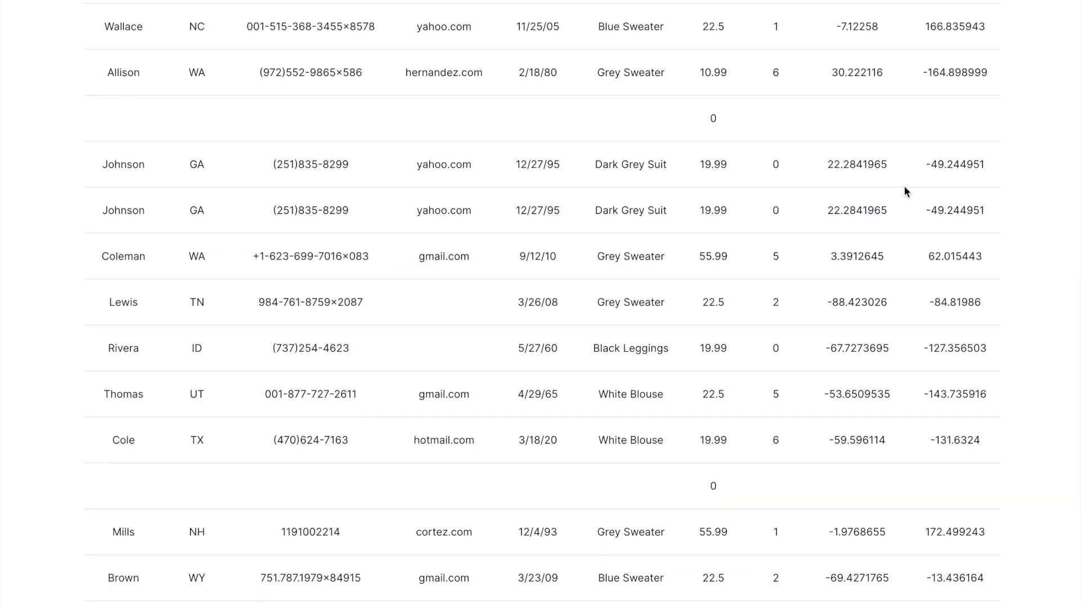
scroll(915, 207, up, 12)
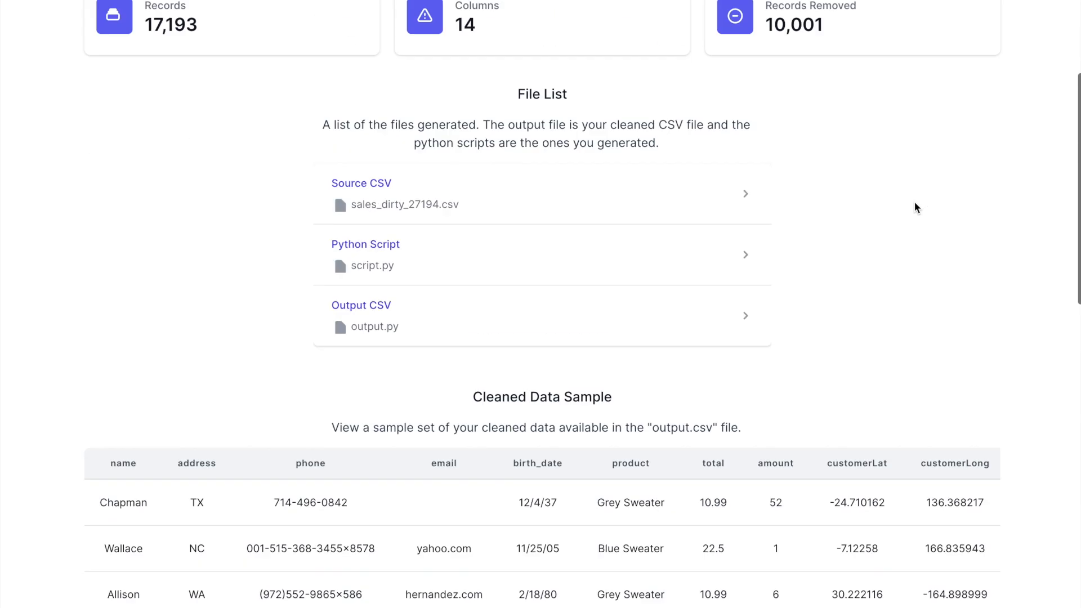